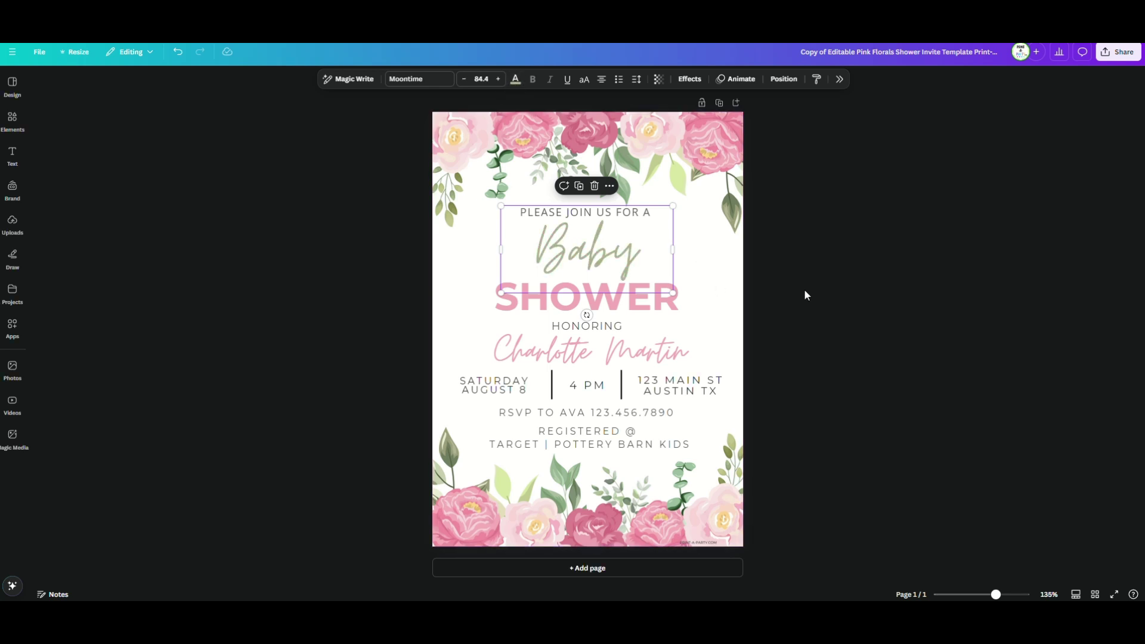
Set the SHOWER heading in Lulu Font TH
{"action": "left_click", "coordinate": [644, 298]}
{"action": "left_click", "coordinate": [420, 78]}
{"action": "scroll", "coordinate": [1042, 260], "scroll_direction": "down", "scroll_amount": 5}
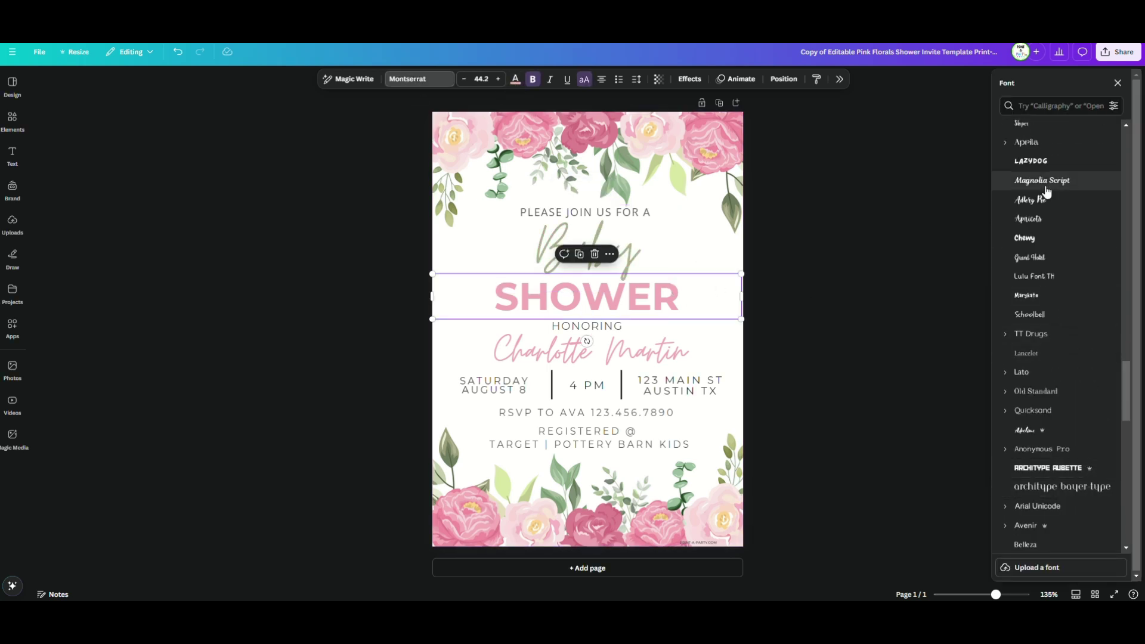
{"action": "left_click", "coordinate": [1025, 222]}
{"action": "left_click", "coordinate": [635, 296]}
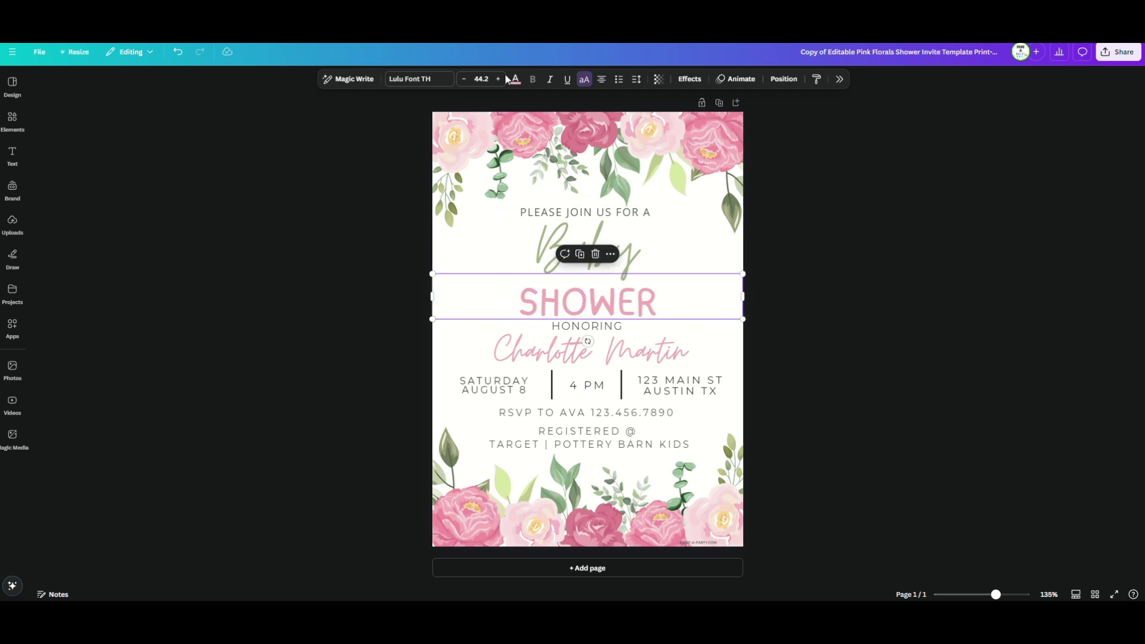
{"action": "key", "text": "ctrl+z"}
Replace the honoree's name and swap the RSVP phone number for an email address
{"action": "left_click", "coordinate": [686, 385]}
{"action": "left_click", "coordinate": [584, 352]}
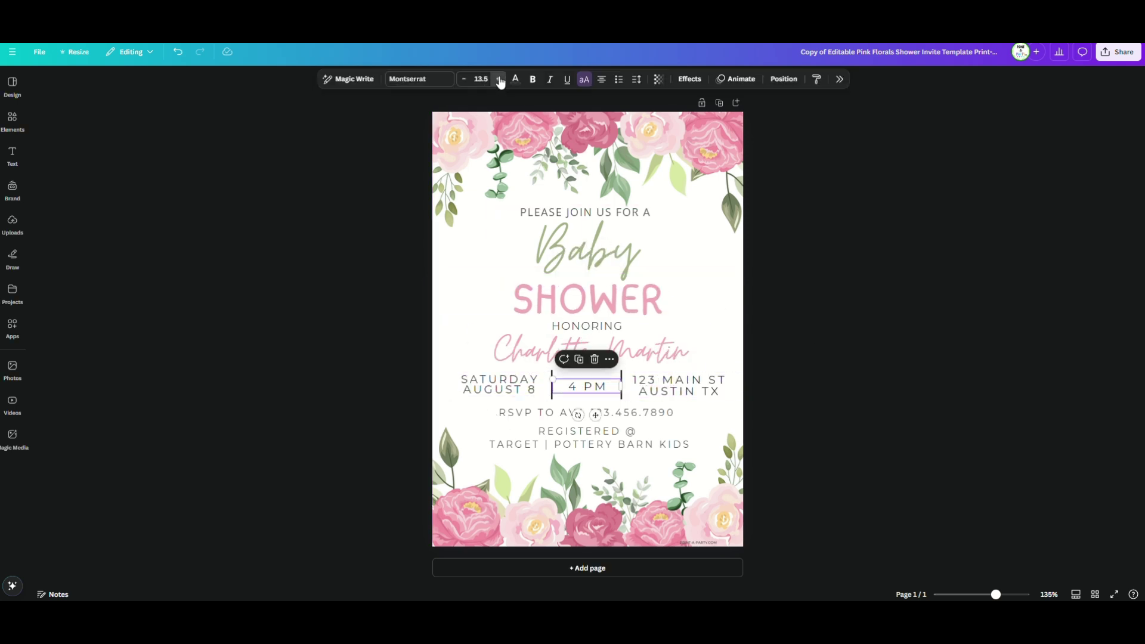
{"action": "triple_click", "coordinate": [475, 352]}
{"action": "left_click_drag", "start_coordinate": [590, 413], "coordinate": [631, 452]}
{"action": "key", "text": "Escape"}
Duplicate the RSVP line and retype the copy as 'PLEASE BRING A PACK OF DIAPERS'
{"action": "left_click", "coordinate": [588, 409]}
{"action": "key", "text": "ctrl+d"}
{"action": "double_click", "coordinate": [631, 452]}
{"action": "type", "text": "PLEASE BRING A PACK OF DIAPERS"}
{"action": "left_click", "coordinate": [516, 79]}
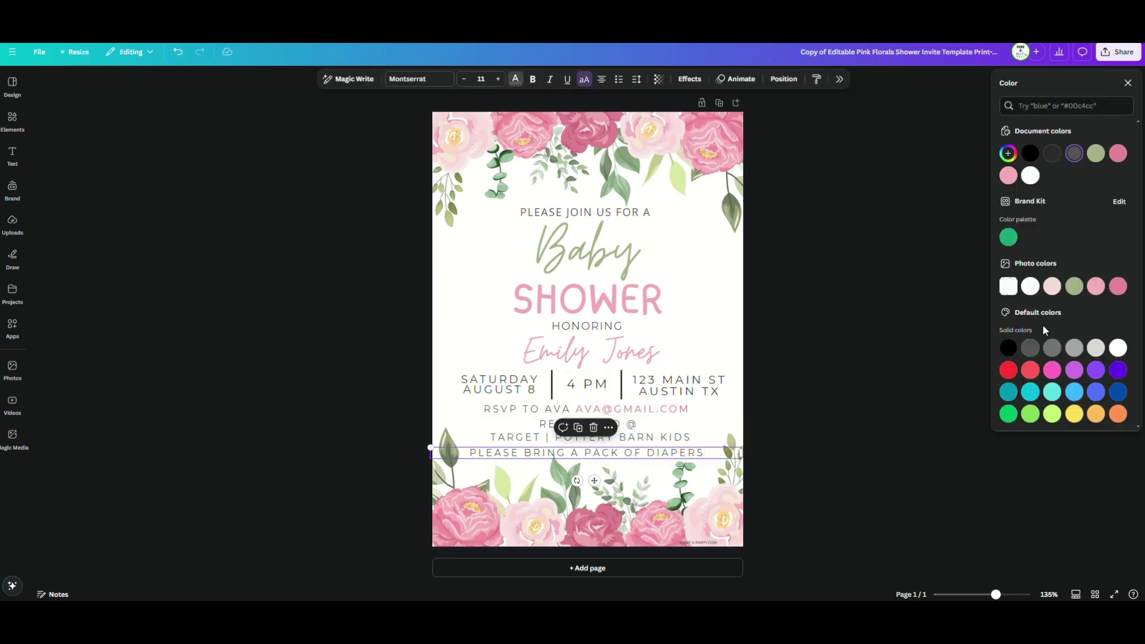
Close the text colour options panel
{"action": "left_click", "coordinate": [1043, 325]}
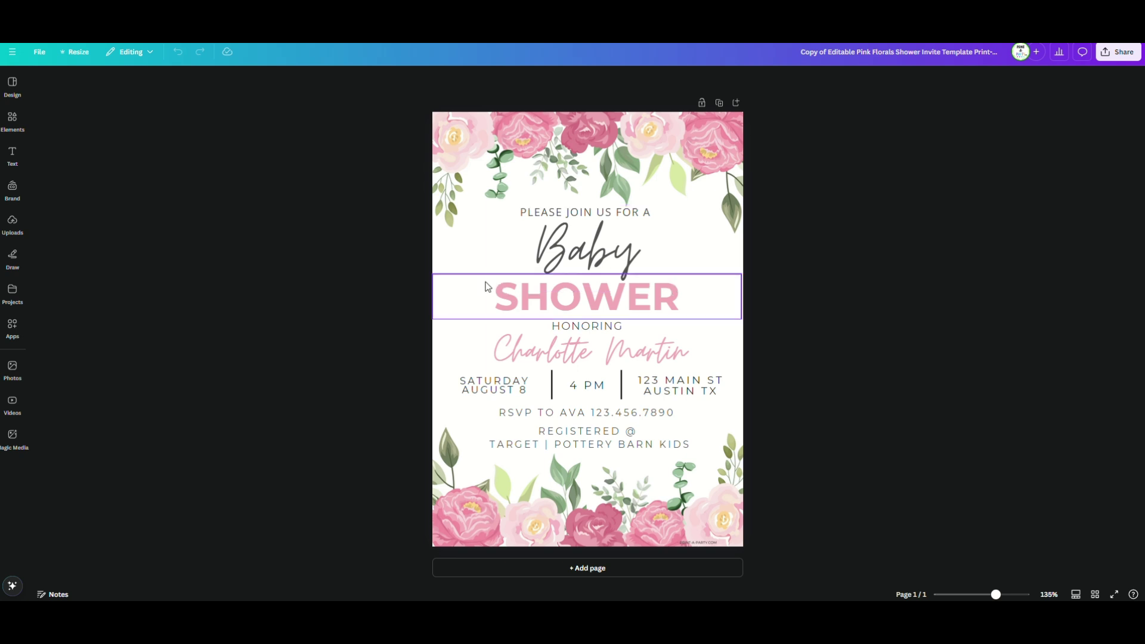
Retype 'Baby' as 'Bridal' and then back to 'Baby'
{"action": "left_click_drag", "start_coordinate": [637, 251], "coordinate": [560, 259]}
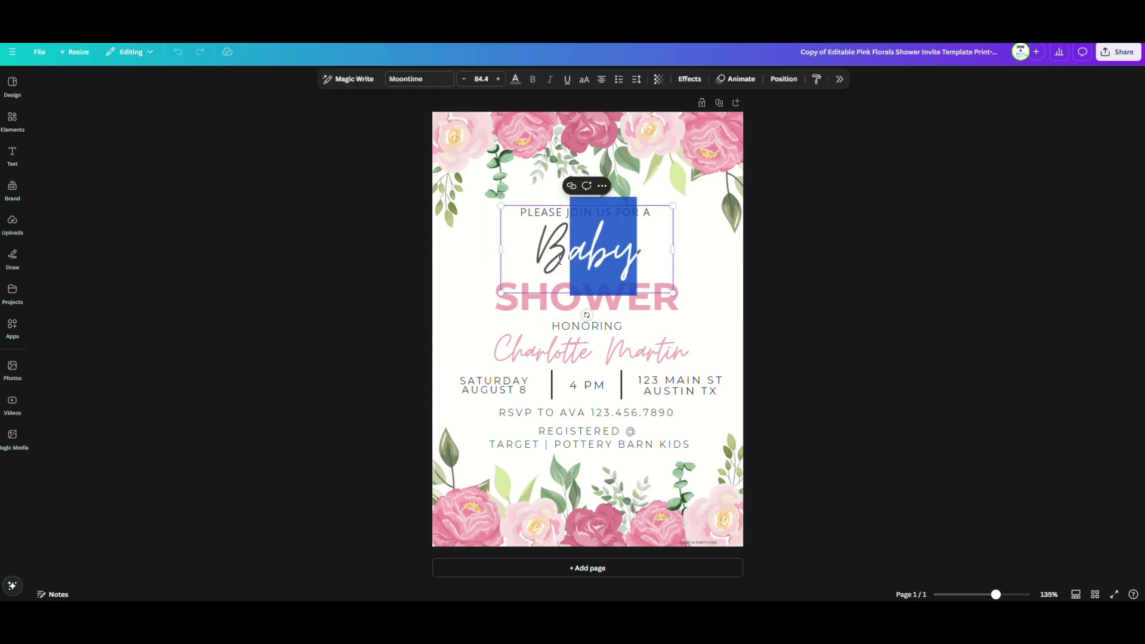
{"action": "type", "text": "ridal"}
{"action": "left_click", "coordinate": [560, 260], "text": "shift"}
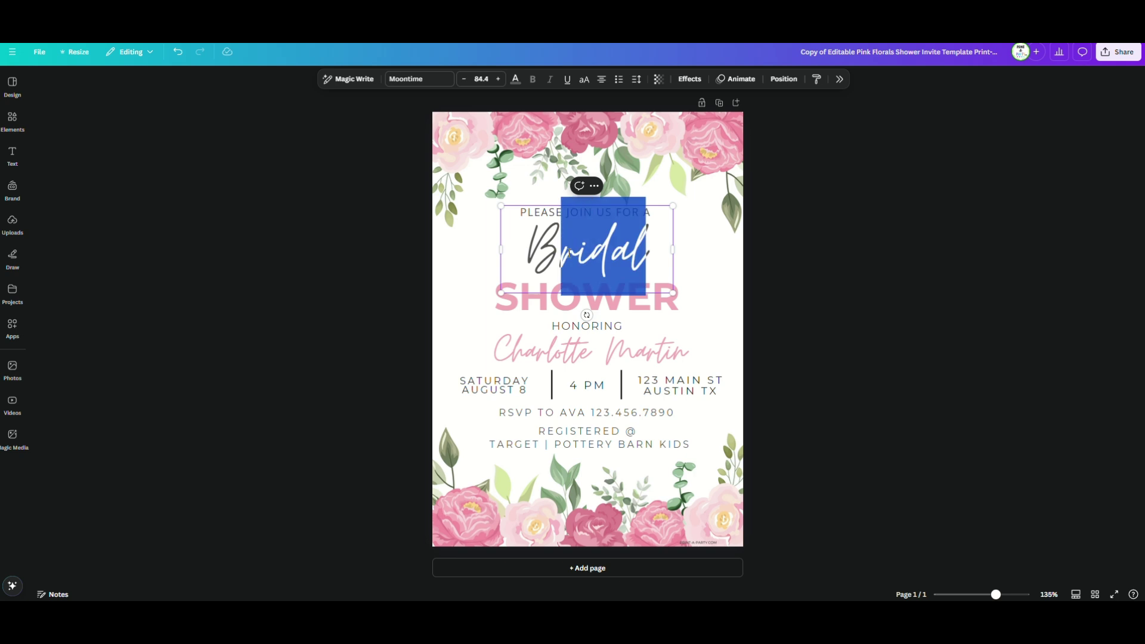
{"action": "type", "text": "aby"}
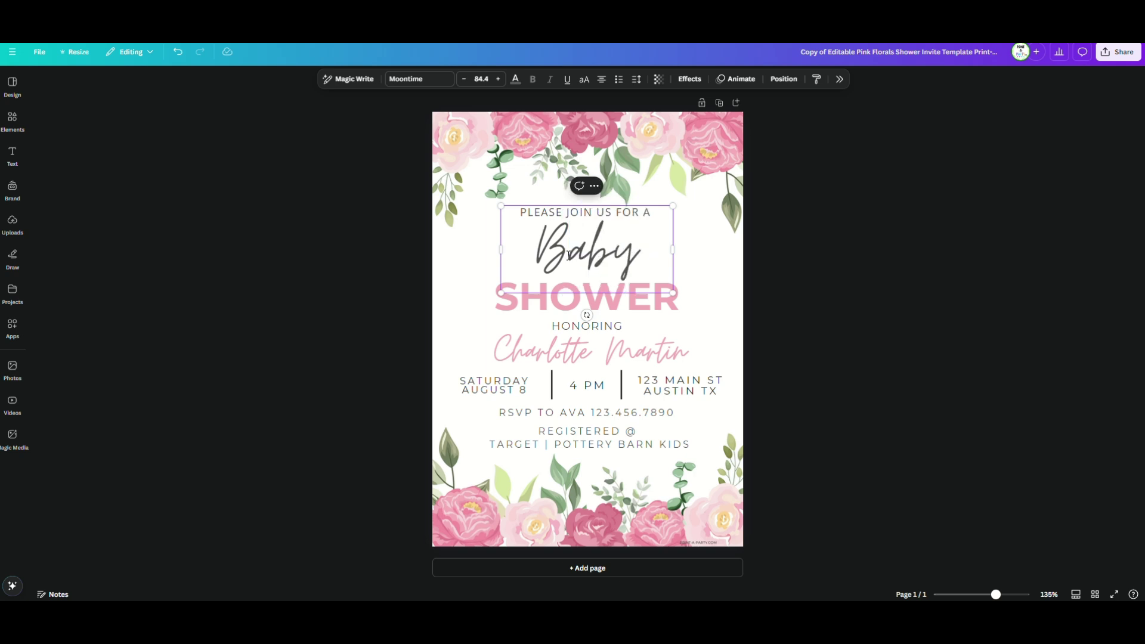
{"action": "left_click", "coordinate": [706, 260]}
Colour the word Baby sage green from the photo colours
{"action": "left_click", "coordinate": [607, 257]}
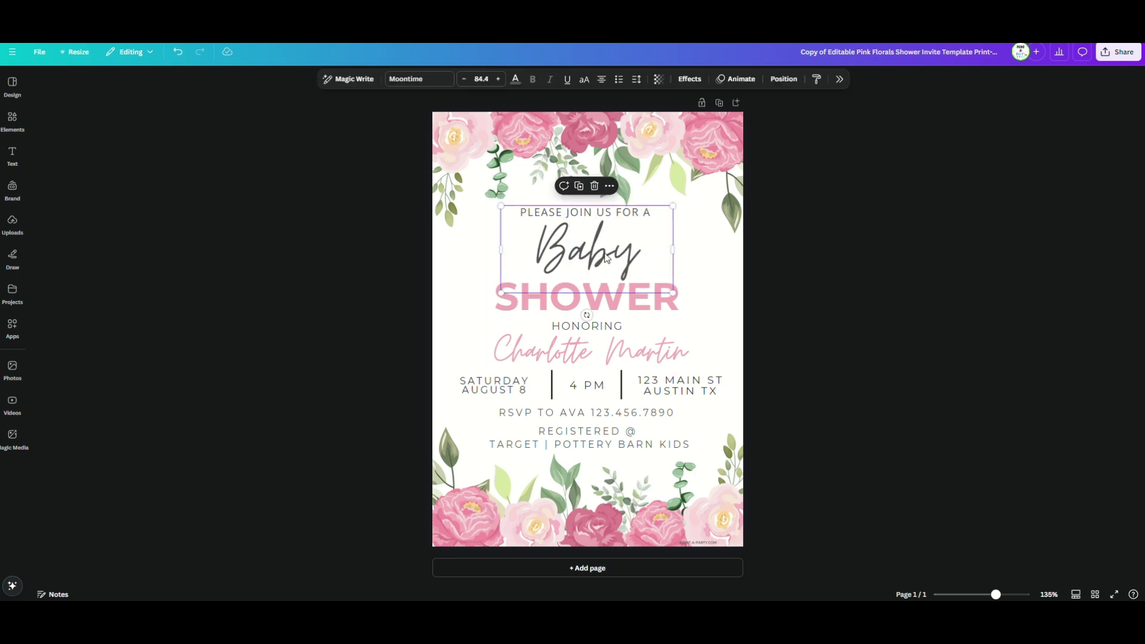
{"action": "left_click", "coordinate": [514, 83]}
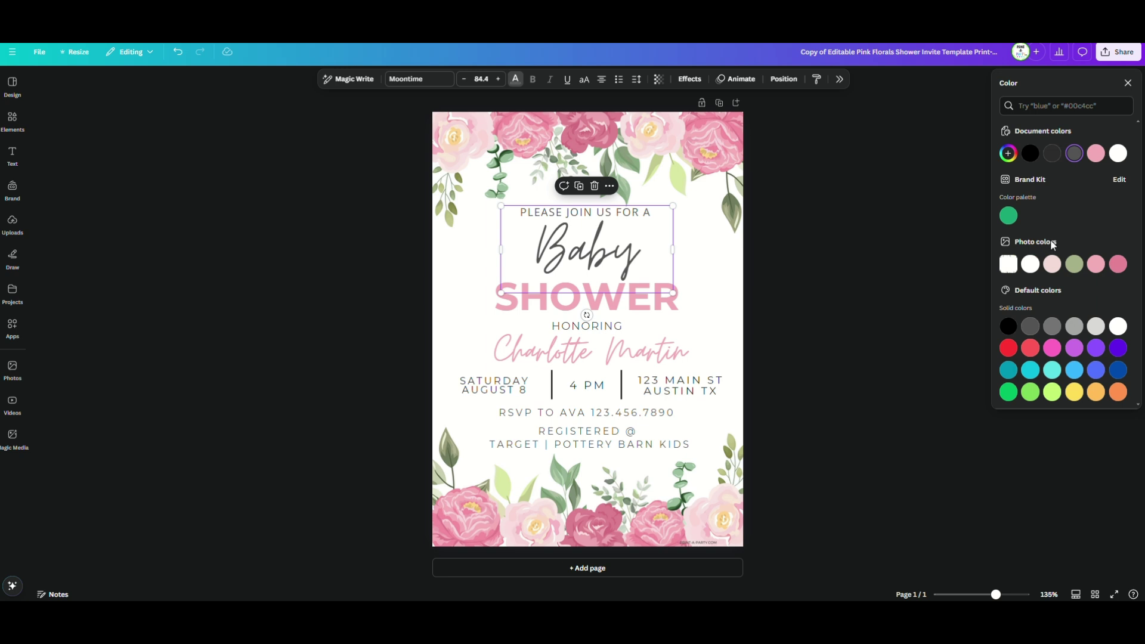
{"action": "left_click", "coordinate": [1119, 264]}
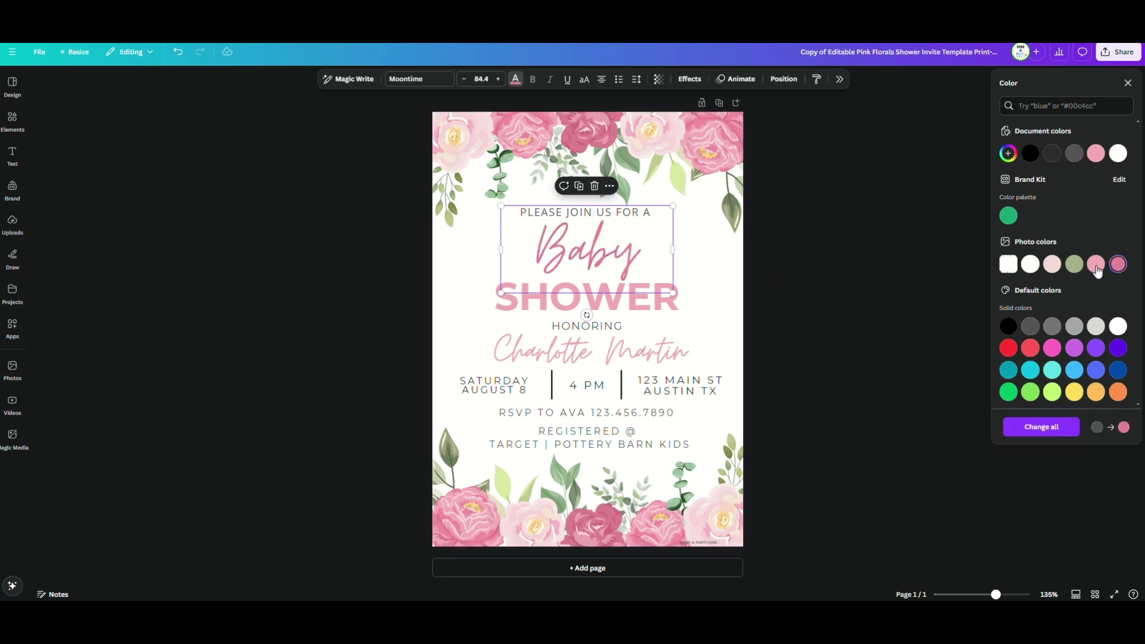
{"action": "left_click", "coordinate": [1079, 267]}
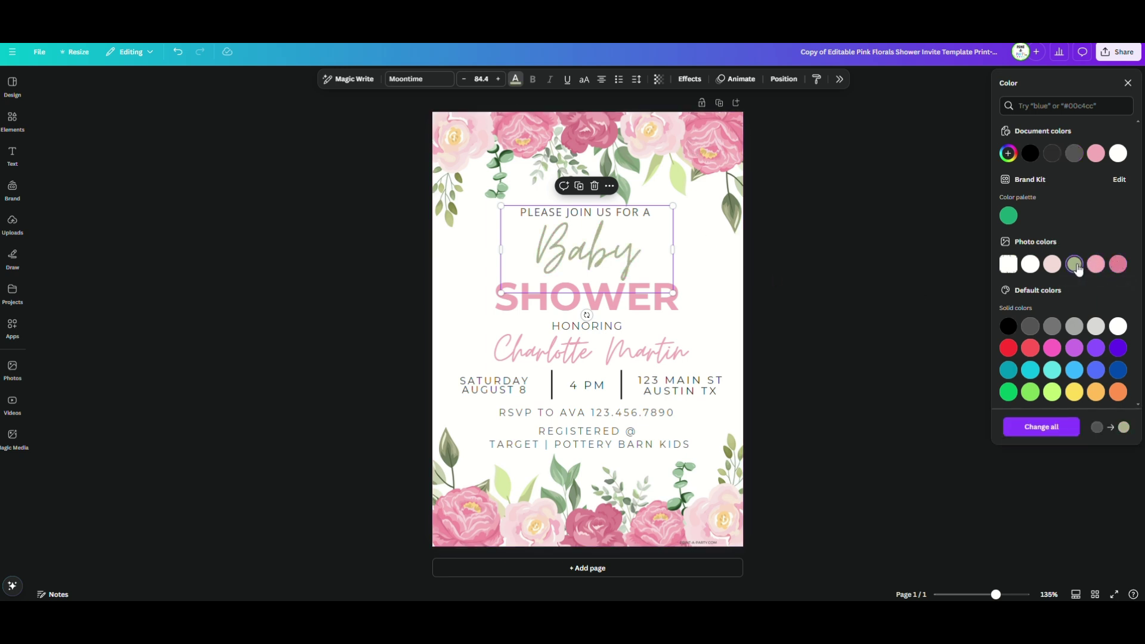
{"action": "left_click", "coordinate": [833, 287]}
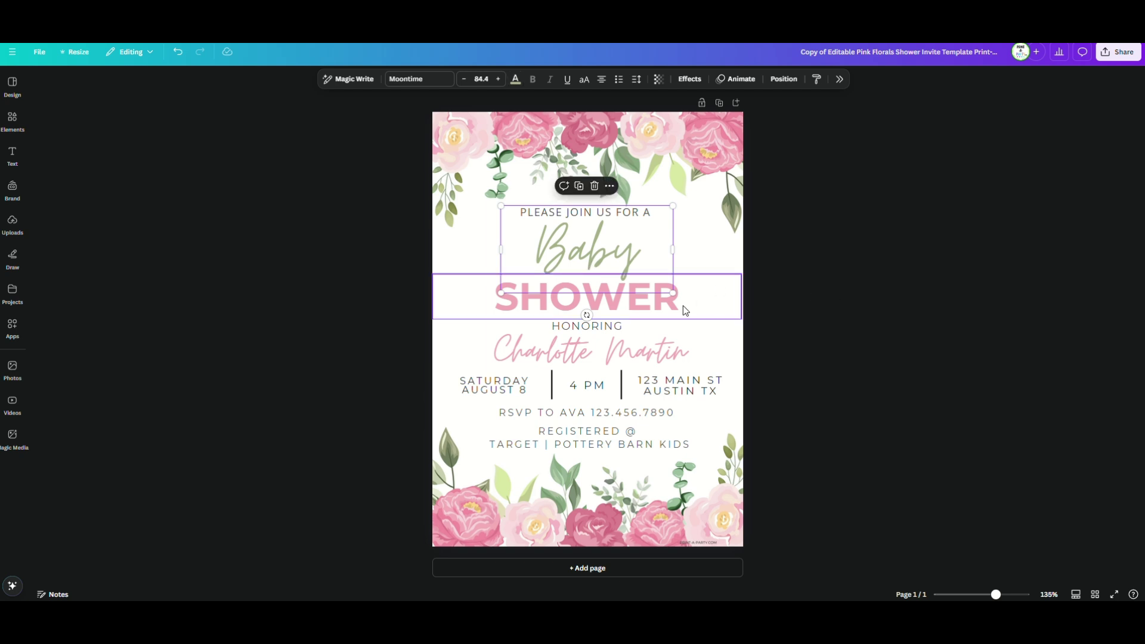
Change the SHOWER font to Lulu Font TH after trying Chewy
{"action": "left_click", "coordinate": [684, 303]}
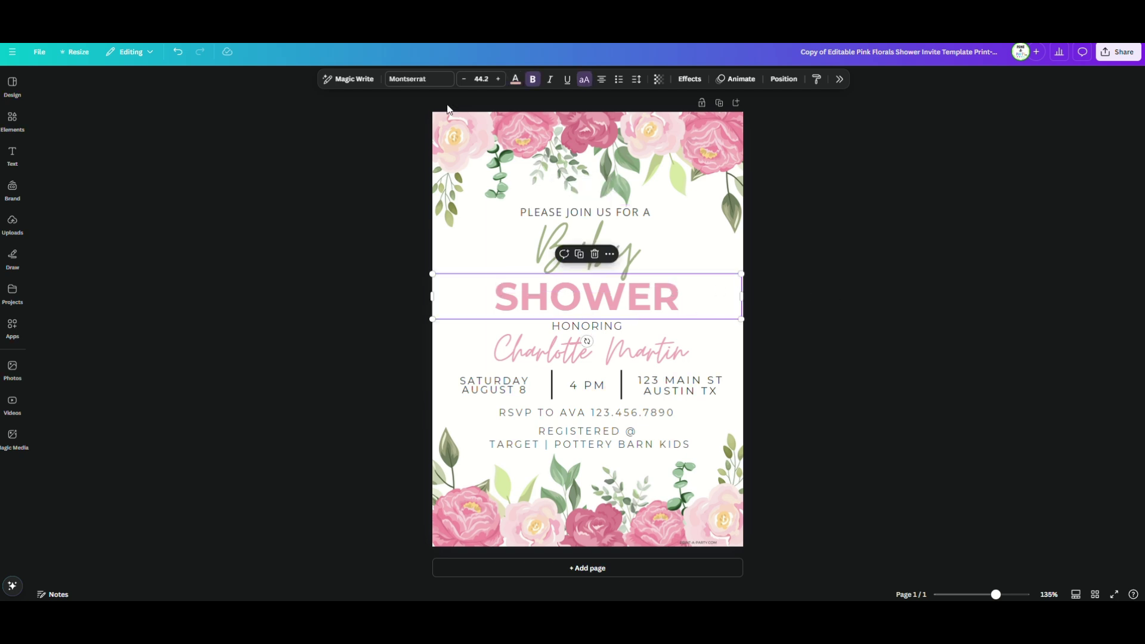
{"action": "left_click", "coordinate": [417, 79]}
{"action": "scroll", "coordinate": [1041, 250], "scroll_direction": "down", "scroll_amount": 10}
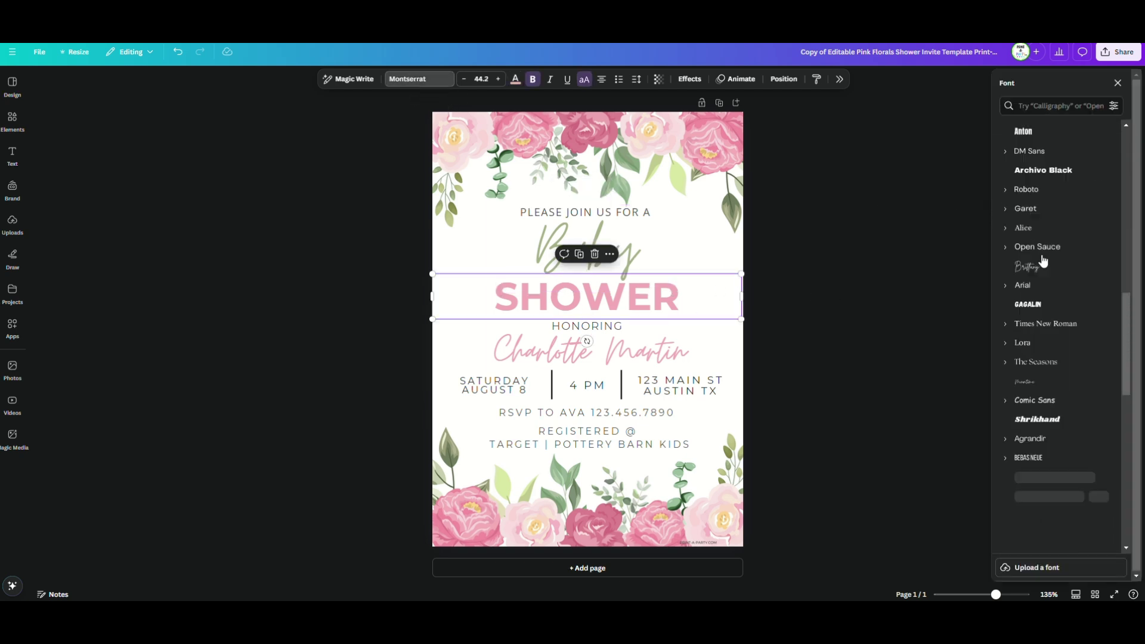
{"action": "scroll", "coordinate": [1043, 260], "scroll_direction": "down", "scroll_amount": 3}
{"action": "scroll", "coordinate": [1050, 298], "scroll_direction": "down", "scroll_amount": 7}
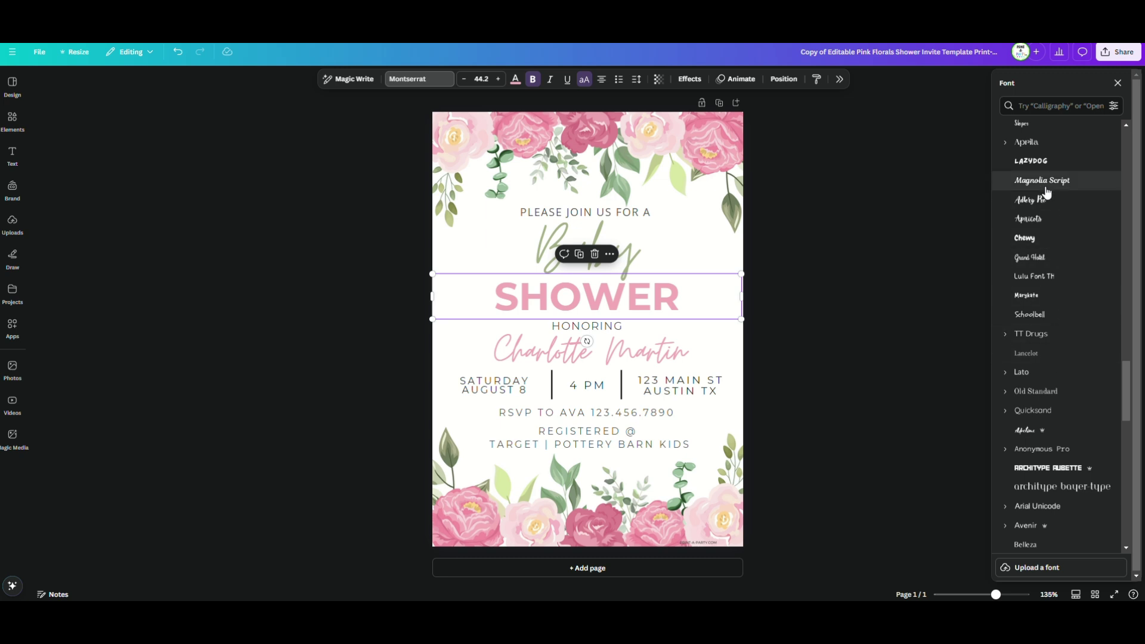
{"action": "left_click", "coordinate": [1031, 239]}
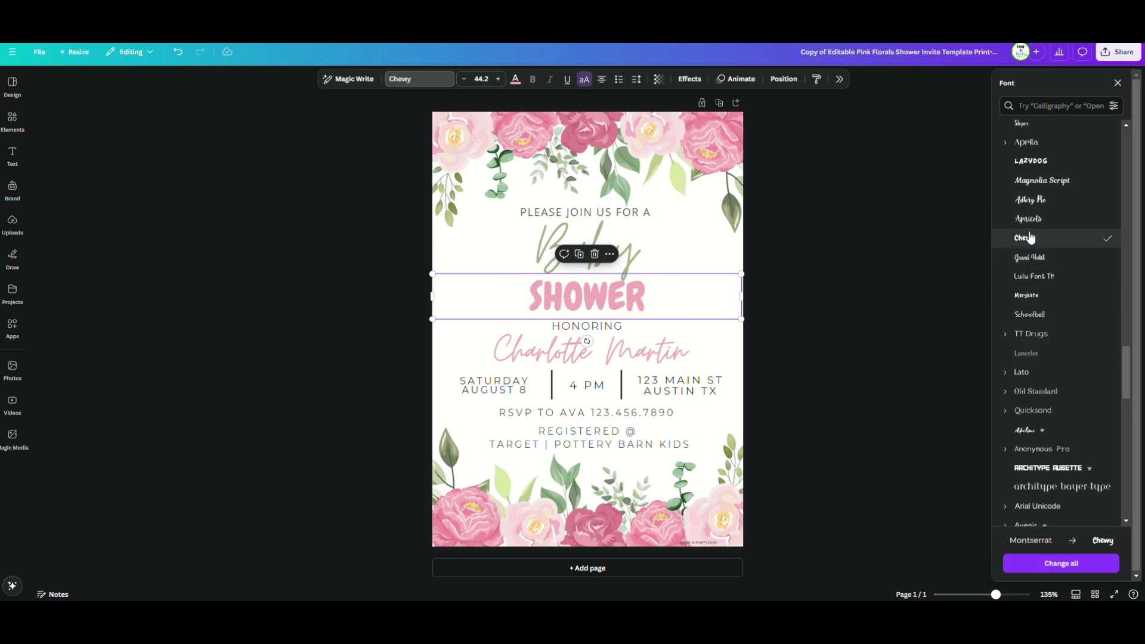
{"action": "left_click", "coordinate": [1035, 276]}
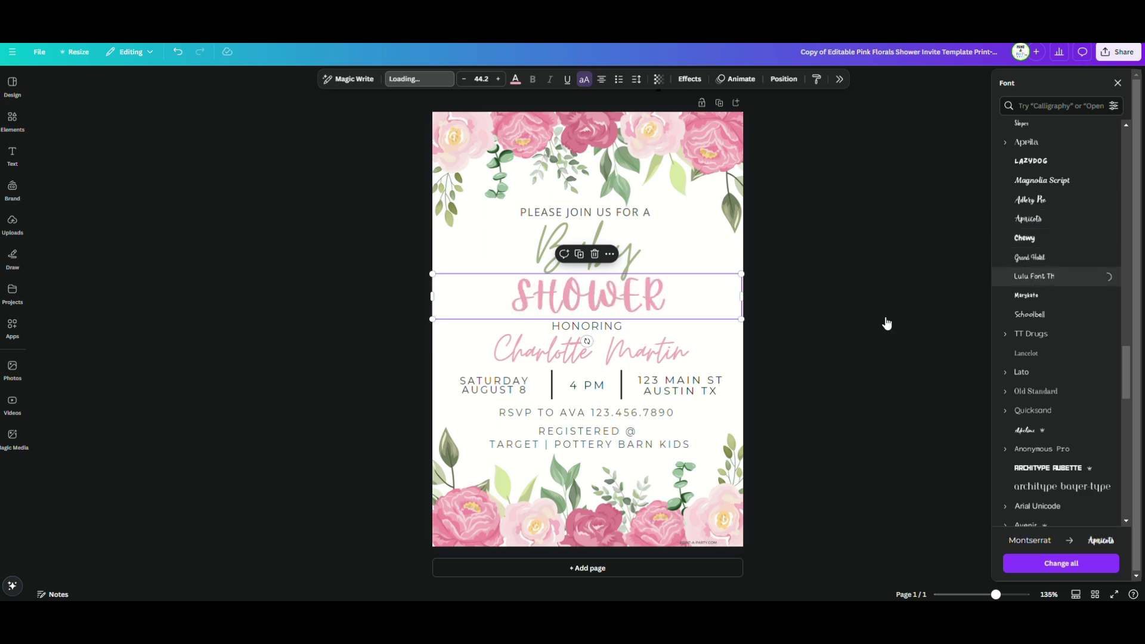
{"action": "left_click", "coordinate": [854, 288]}
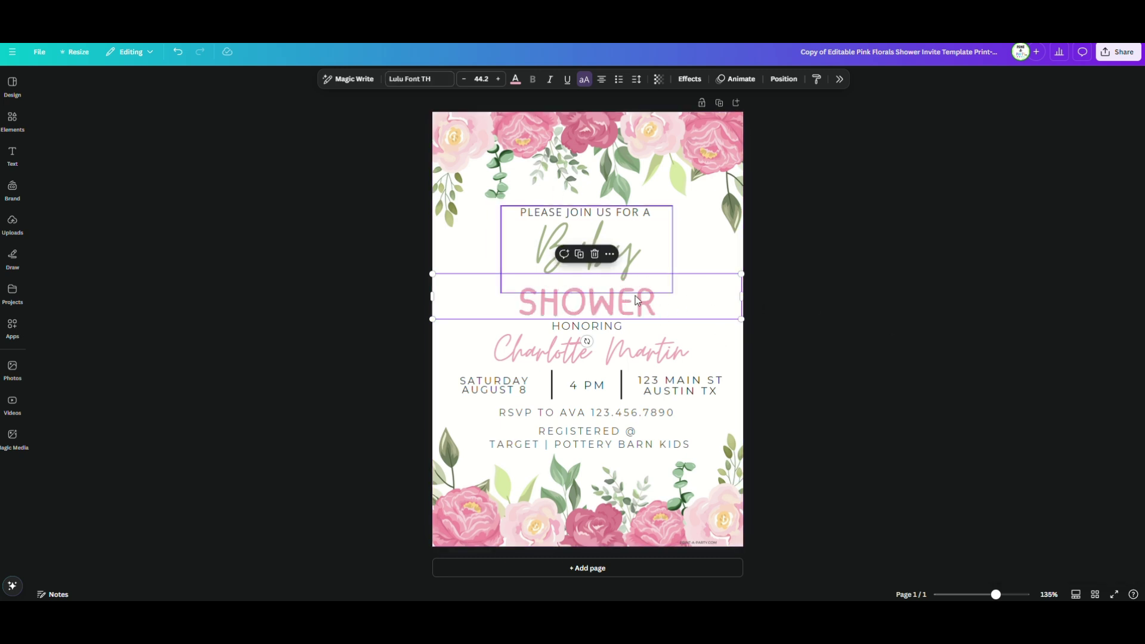
Widen the SHOWER text box slightly and raise its font size to 48.2
{"action": "left_click", "coordinate": [588, 250]}
{"action": "left_click", "coordinate": [802, 325]}
{"action": "left_click", "coordinate": [707, 296]}
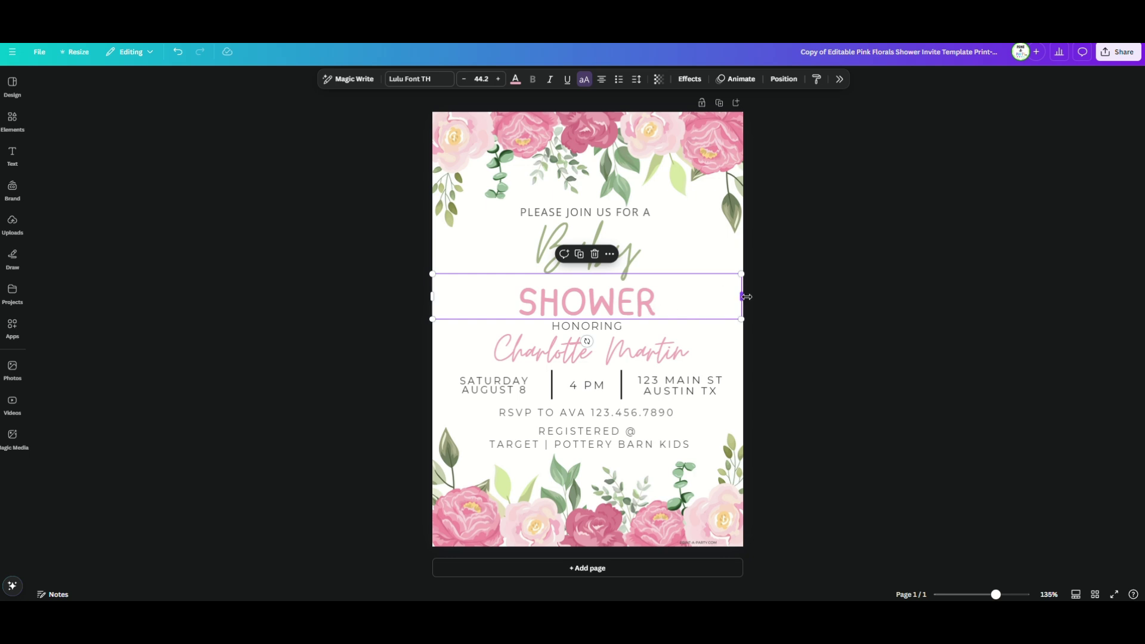
{"action": "left_click_drag", "start_coordinate": [744, 296], "coordinate": [745, 296]}
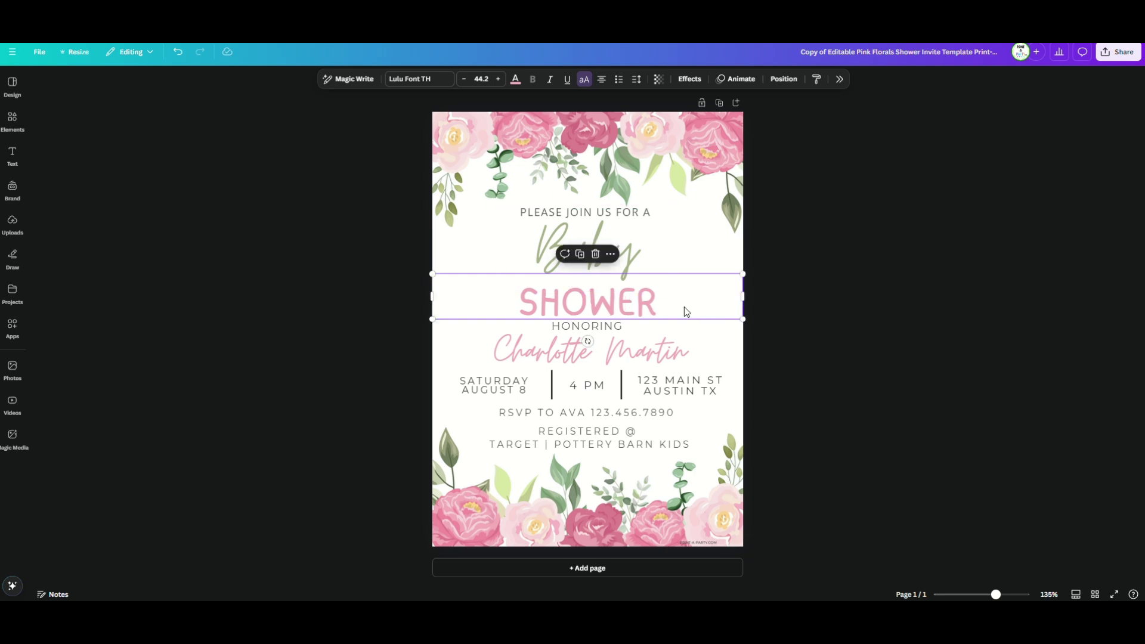
{"action": "left_click", "coordinate": [499, 79]}
{"action": "left_click", "coordinate": [498, 79]}
{"action": "left_click", "coordinate": [499, 79]}
{"action": "left_click", "coordinate": [498, 79]}
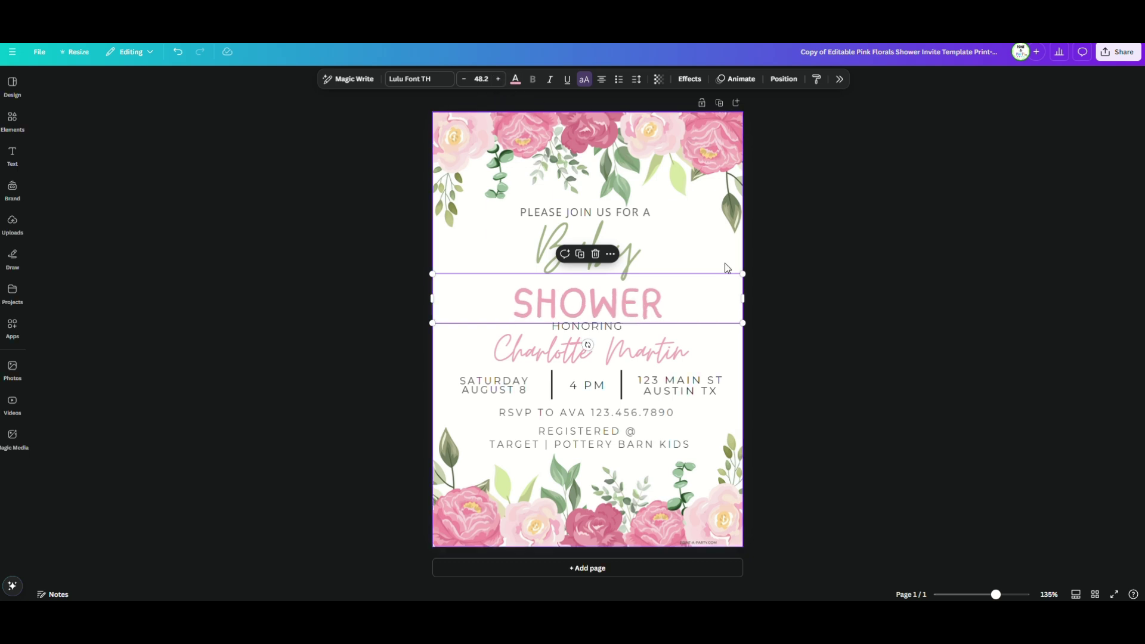
Enlarge the address text and shift it to the left
{"action": "key", "text": "Escape"}
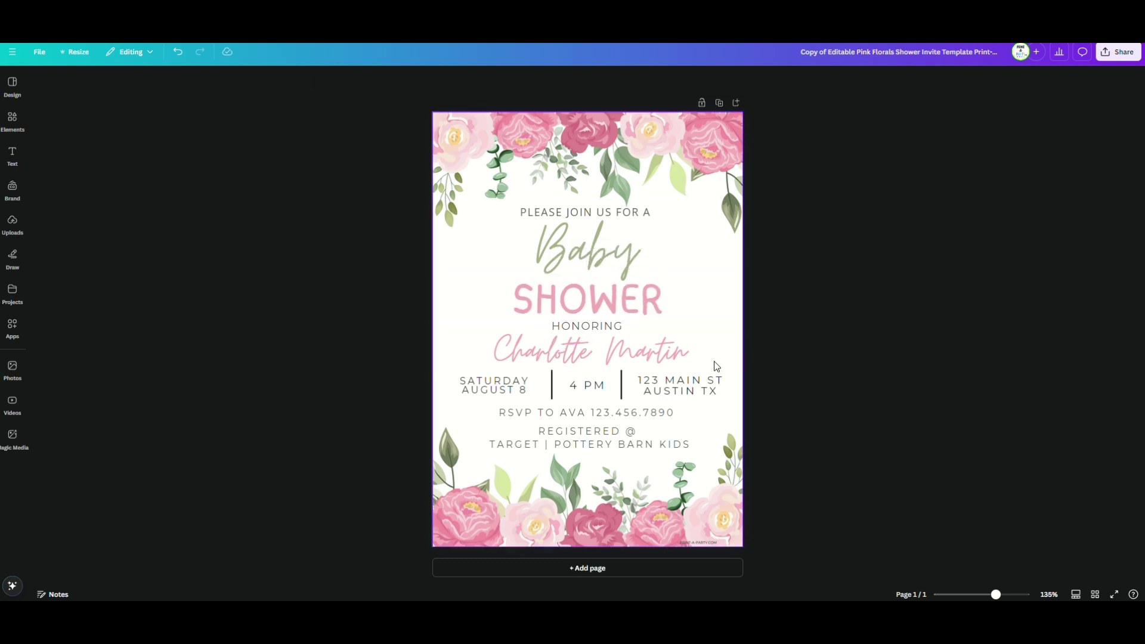
{"action": "left_click", "coordinate": [725, 381]}
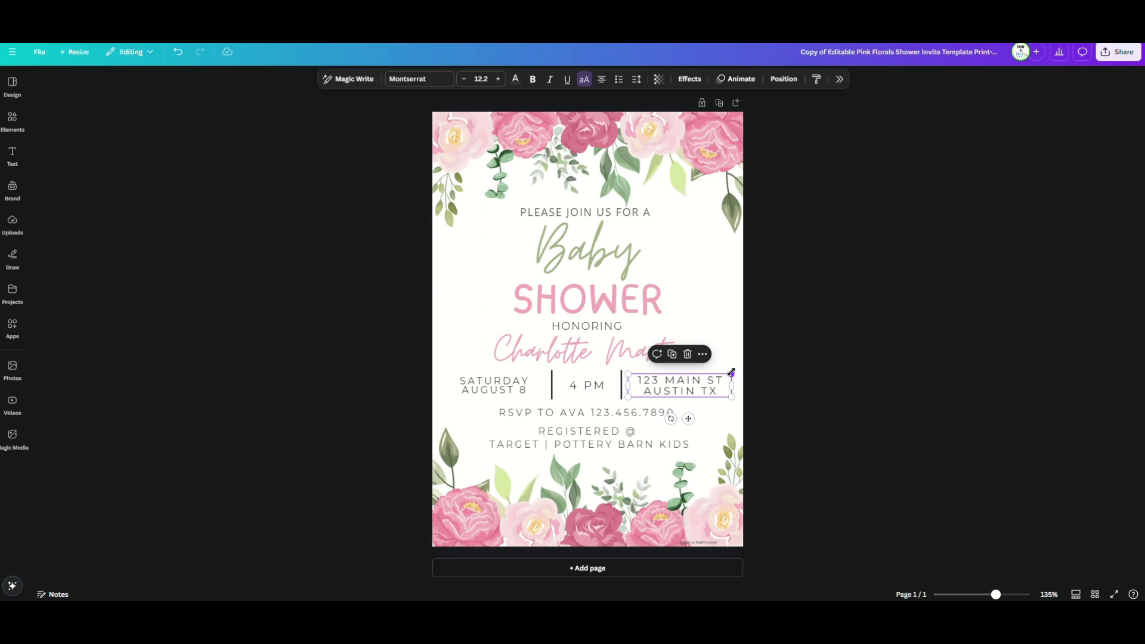
{"action": "left_click_drag", "start_coordinate": [731, 372], "coordinate": [707, 382]}
Enlarge the SATURDAY AUGUST 8 line and raise 4 PM to size 14.5
{"action": "left_click", "coordinate": [588, 386]}
{"action": "left_click", "coordinate": [495, 385]}
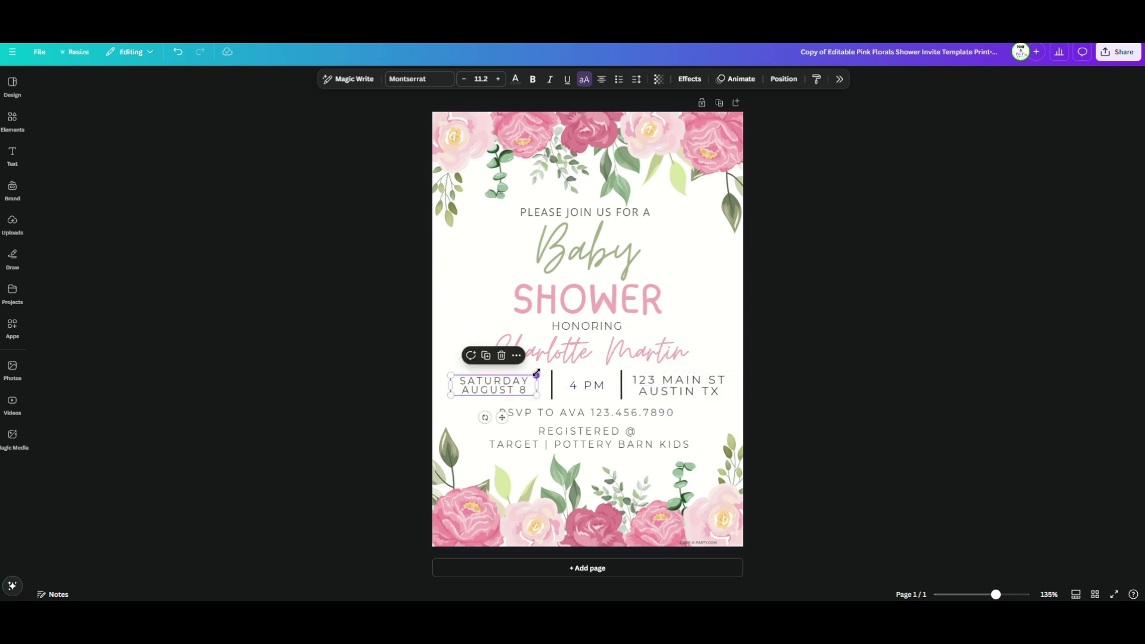
{"action": "left_click_drag", "start_coordinate": [537, 373], "coordinate": [545, 369]}
{"action": "left_click", "coordinate": [587, 385]}
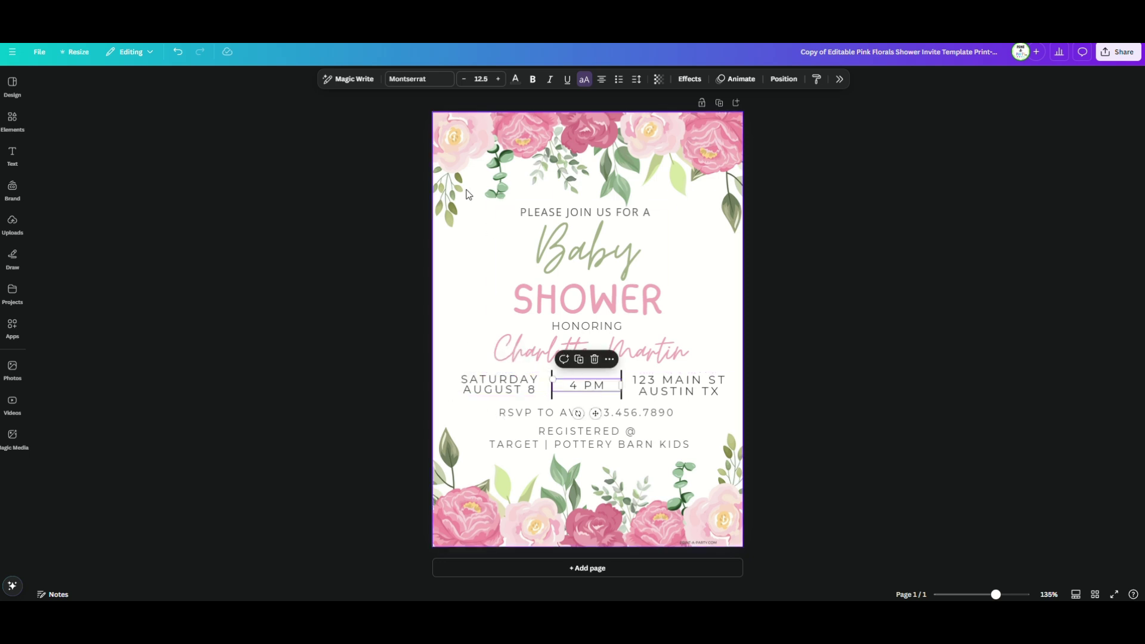
{"action": "left_click", "coordinate": [500, 80]}
{"action": "left_click", "coordinate": [500, 80]}
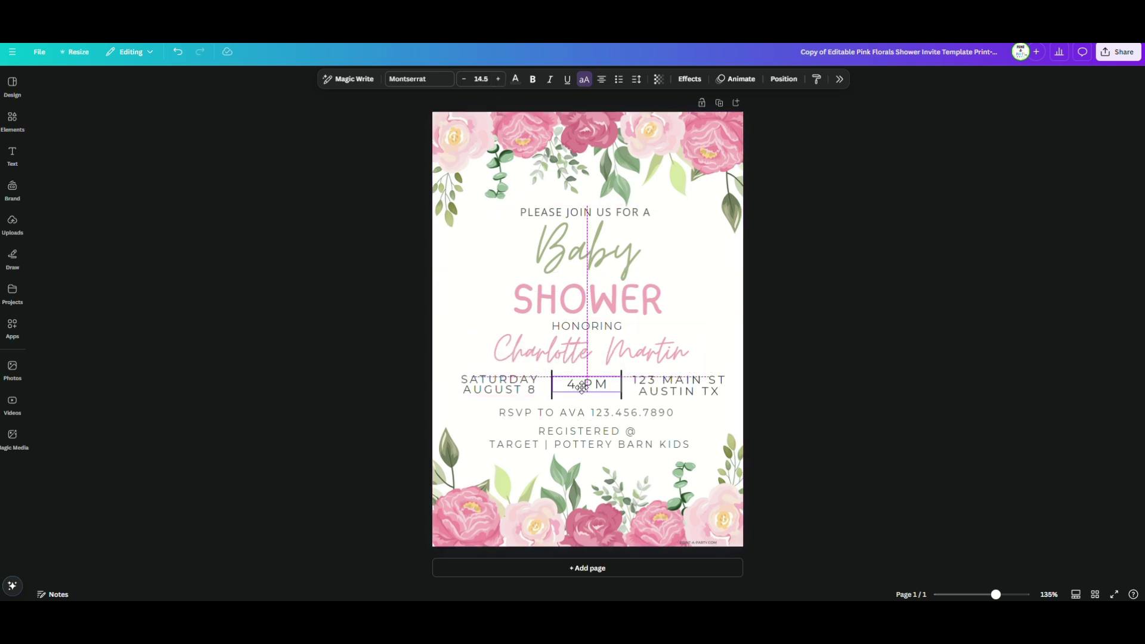
{"action": "left_click", "coordinate": [540, 385]}
{"action": "left_click", "coordinate": [588, 353]}
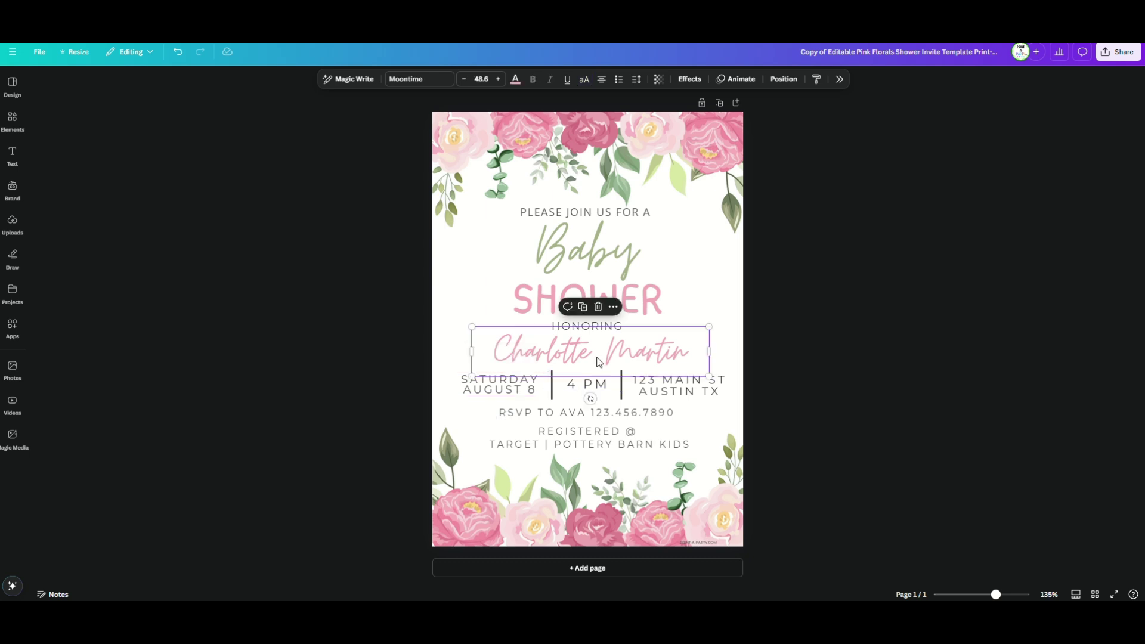
Replace the honoree's name with the new name
{"action": "left_click", "coordinate": [591, 352]}
{"action": "key", "text": "ctrl+a"}
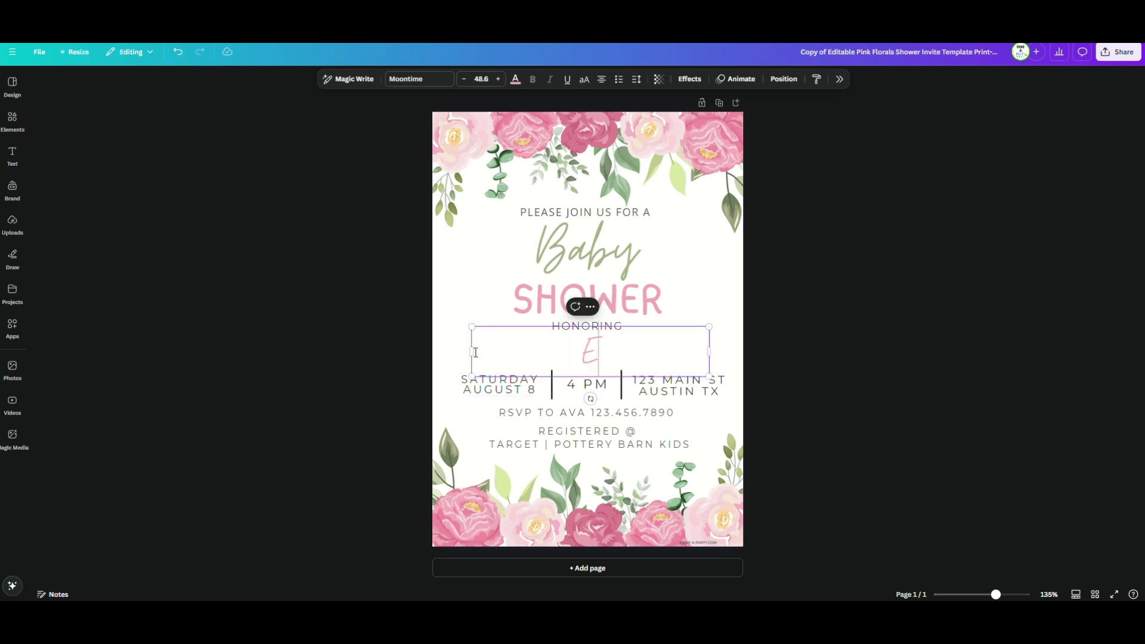
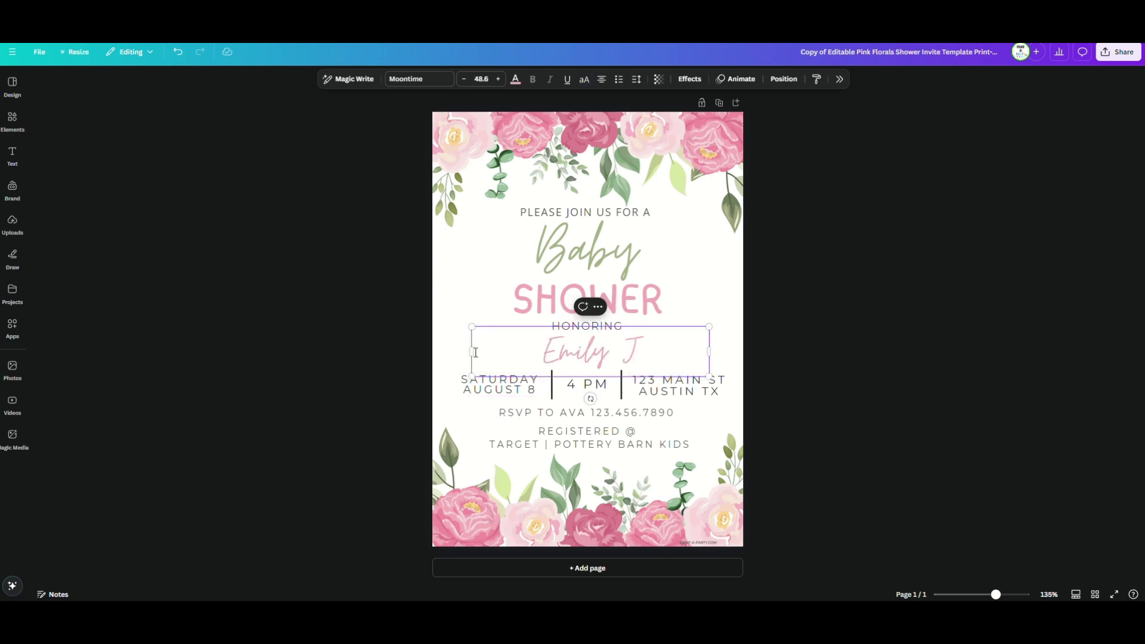
Replace the RSVP phone number with an email address and colour it pink
{"action": "left_click", "coordinate": [314, 332]}
{"action": "left_click", "coordinate": [535, 417]}
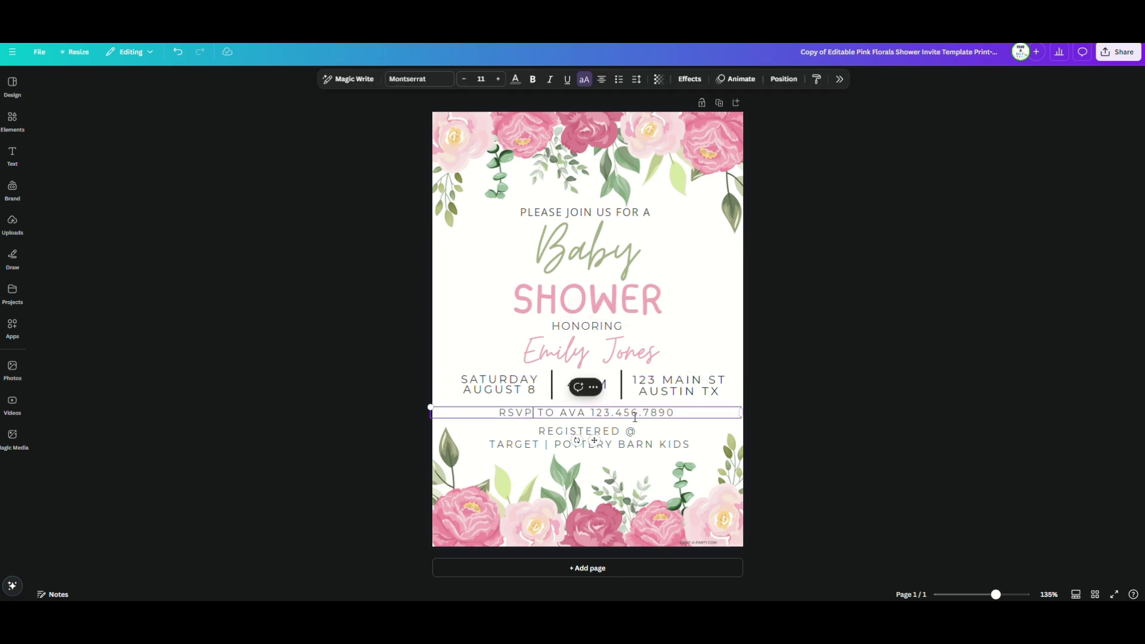
{"action": "left_click_drag", "start_coordinate": [676, 413], "coordinate": [592, 417]}
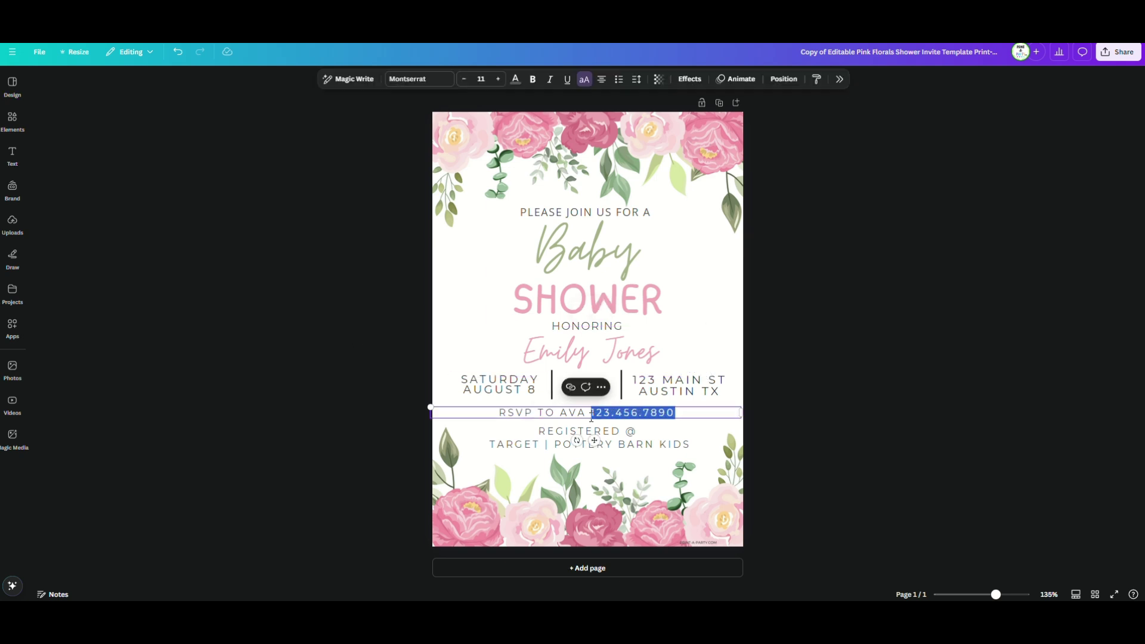
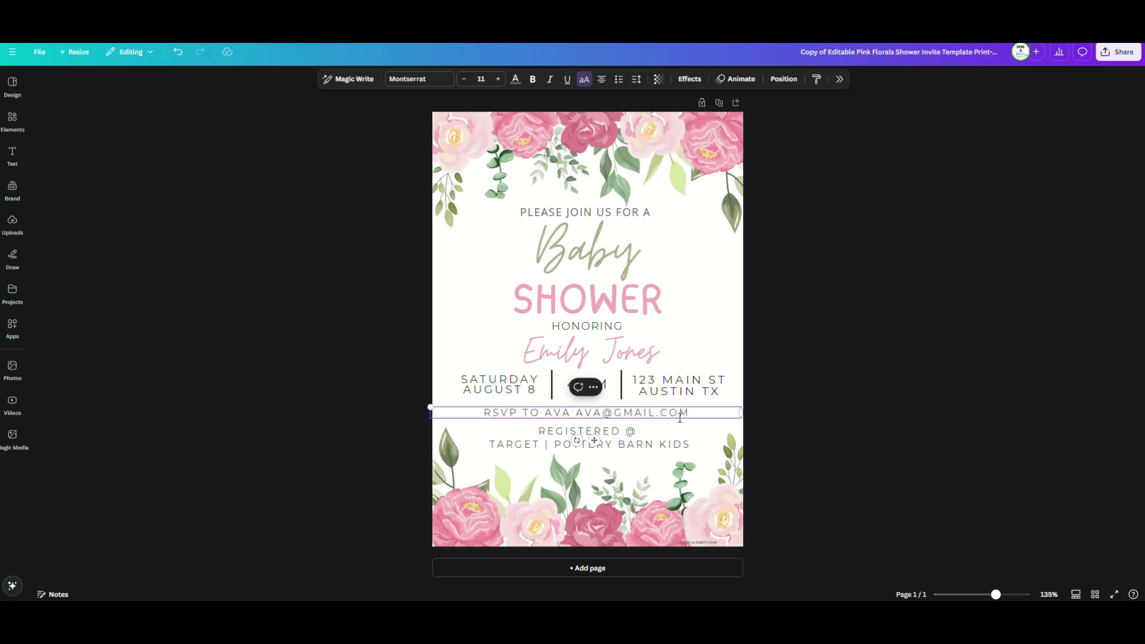
{"action": "left_click_drag", "start_coordinate": [691, 413], "coordinate": [576, 416]}
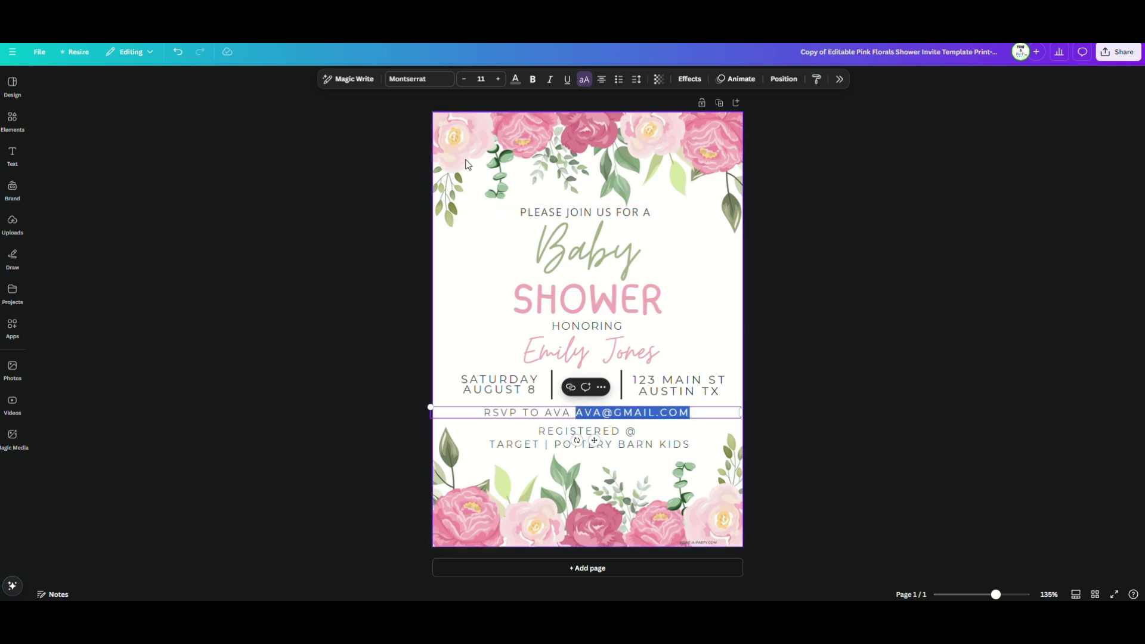
{"action": "left_click", "coordinate": [516, 78]}
{"action": "left_click", "coordinate": [1119, 286]}
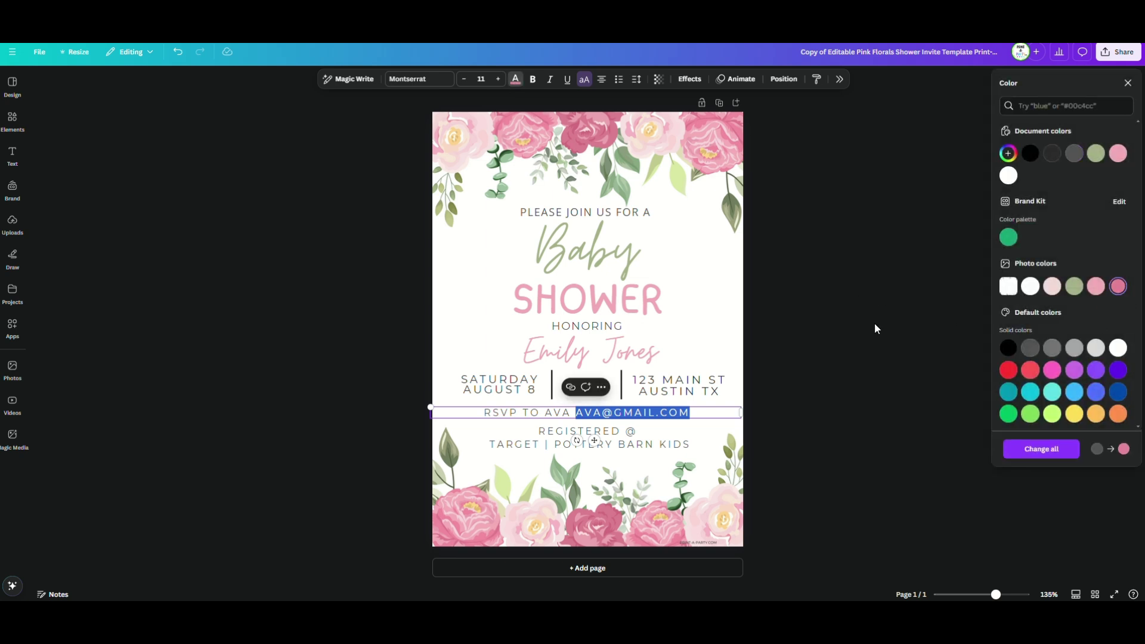
{"action": "left_click", "coordinate": [875, 330]}
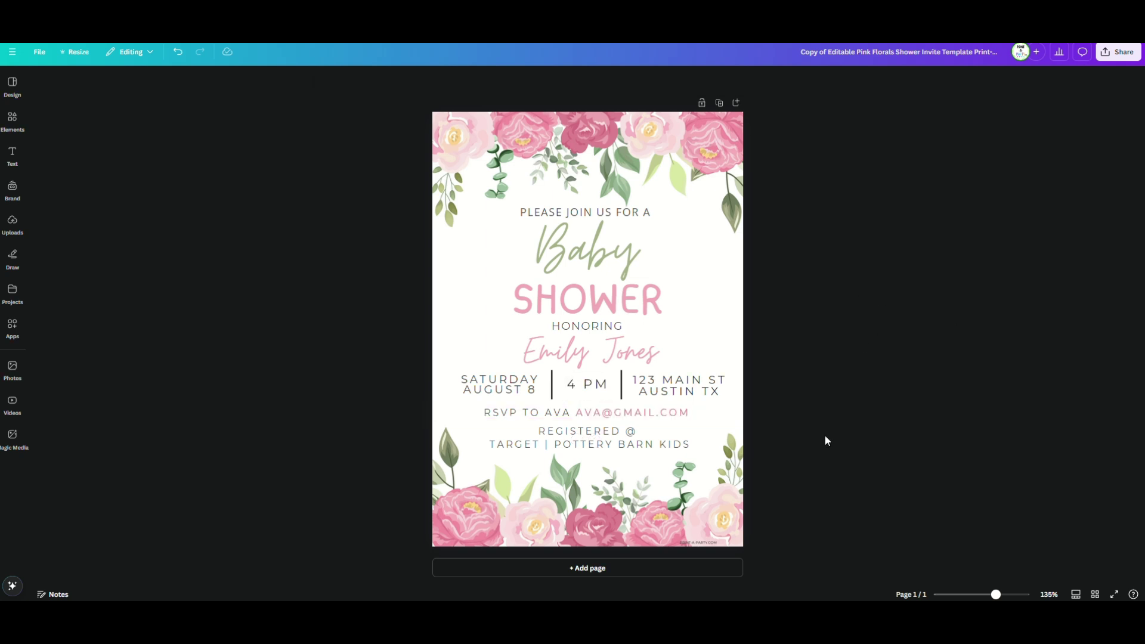
Nudge the registry text up and add a 'PLEASE BRING A PACK OF DIAPERS' line
{"action": "left_click", "coordinate": [625, 437]}
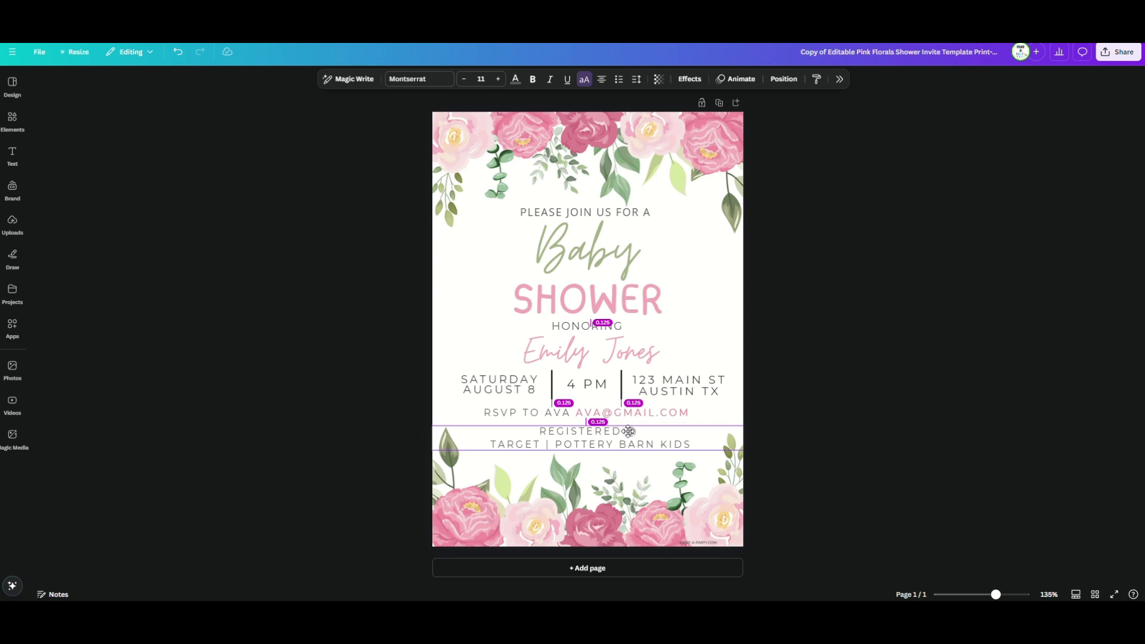
{"action": "left_click_drag", "start_coordinate": [627, 439], "coordinate": [631, 451]}
{"action": "left_click", "coordinate": [664, 415]}
{"action": "double_click", "coordinate": [631, 451]}
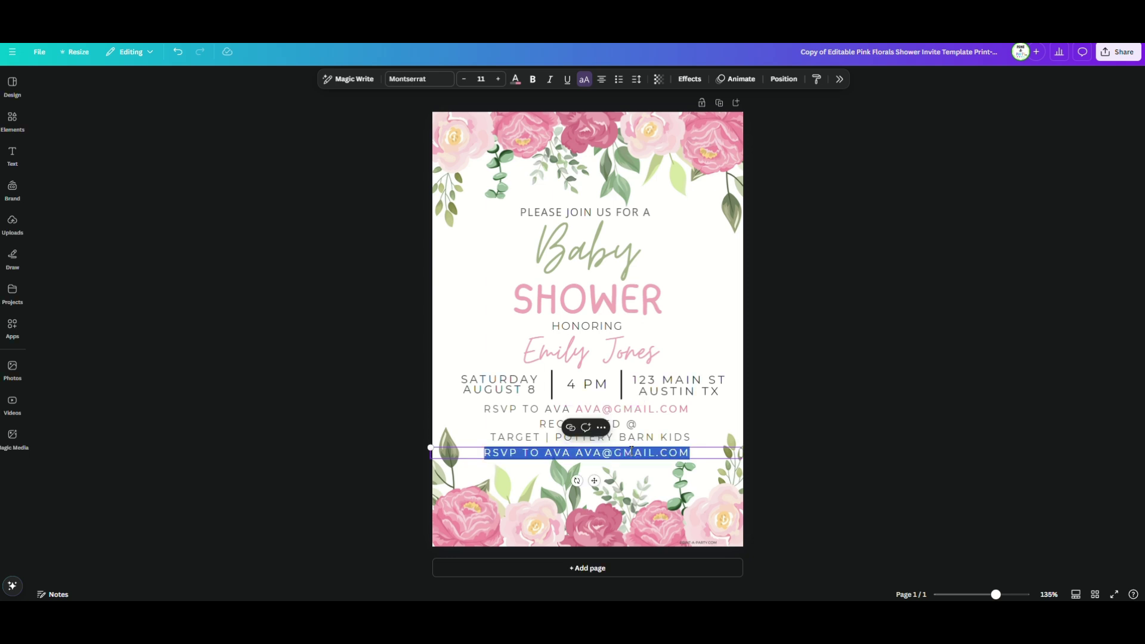
{"action": "type", "text": "PLEASE BRING"}
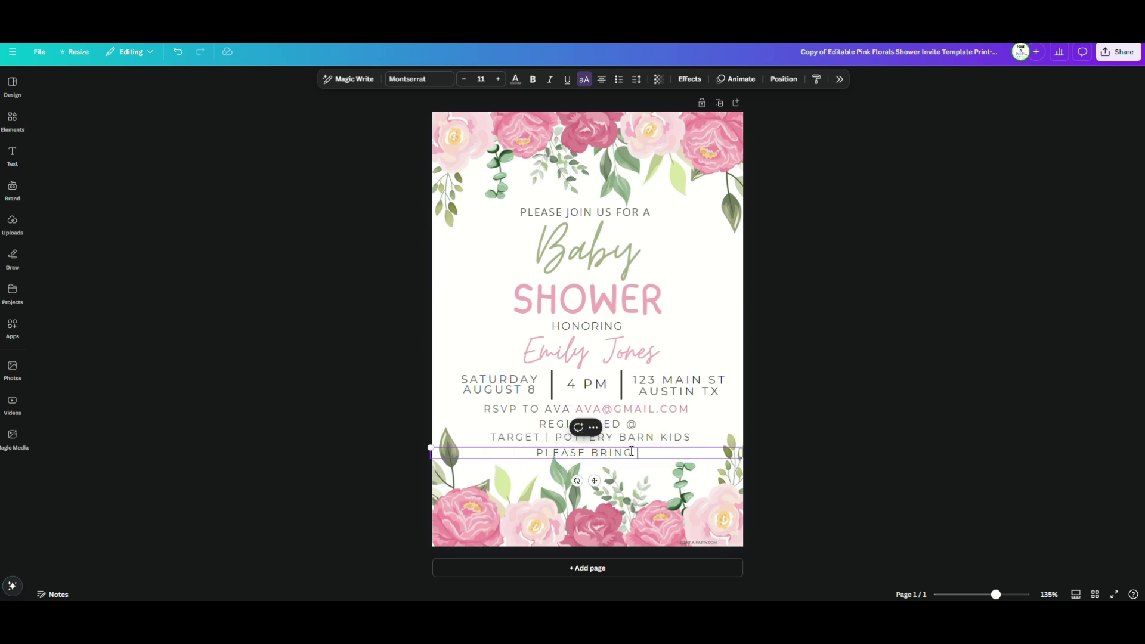
{"action": "type", "text": " A PACK OF DIAPERS"}
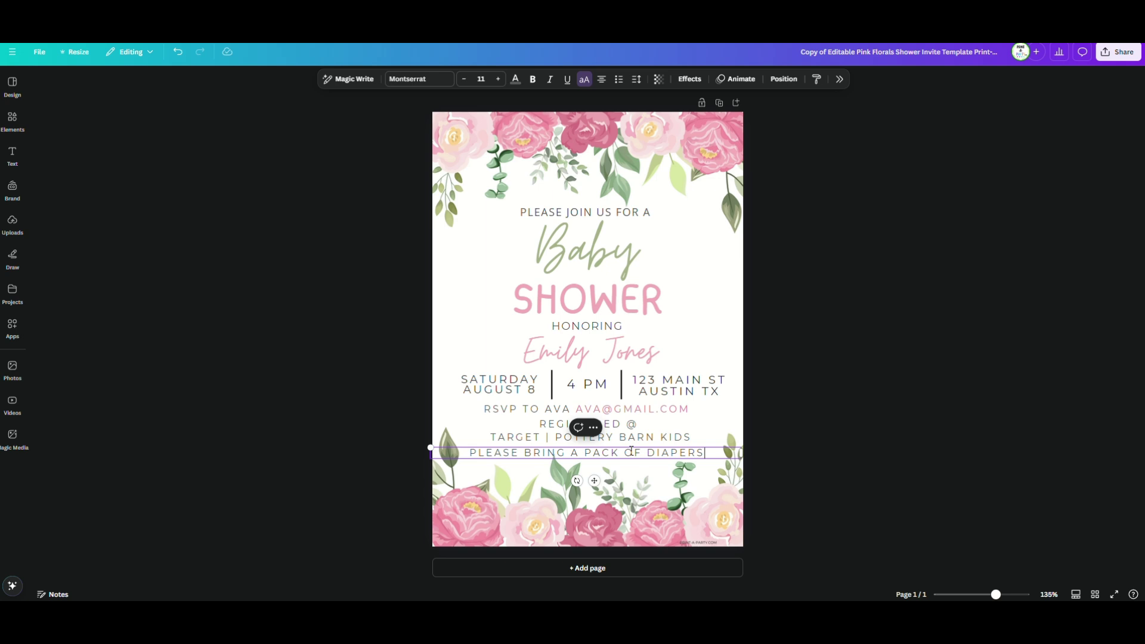
{"action": "key", "text": "Escape"}
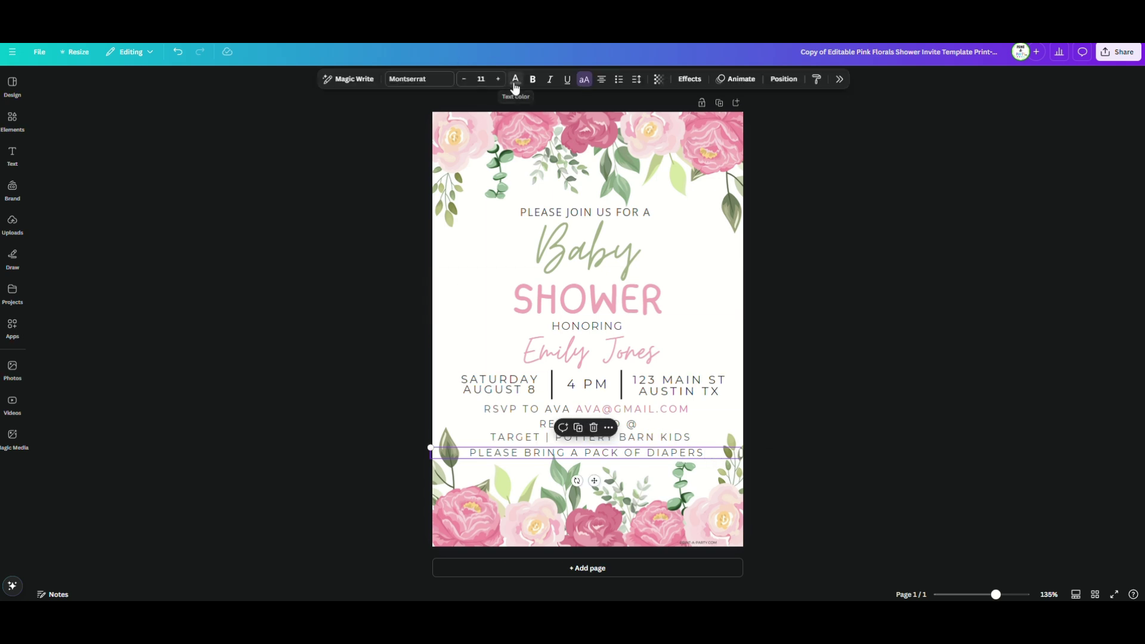
Colour the diapers line sage green
{"action": "left_click", "coordinate": [516, 79]}
{"action": "left_click", "coordinate": [1074, 287]}
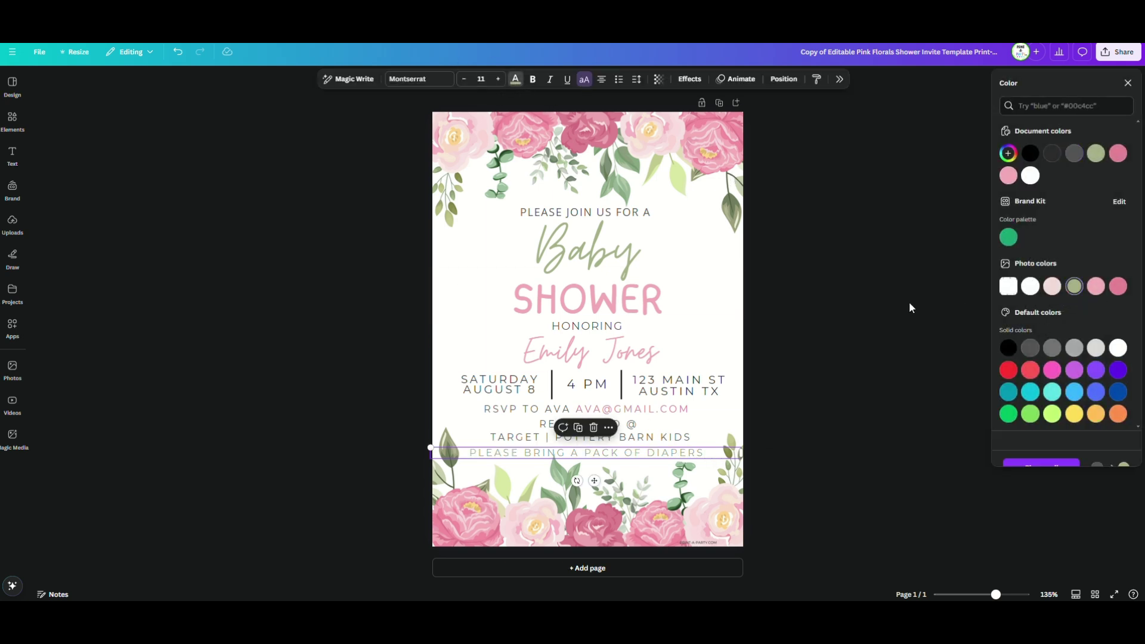
{"action": "left_click", "coordinate": [913, 298]}
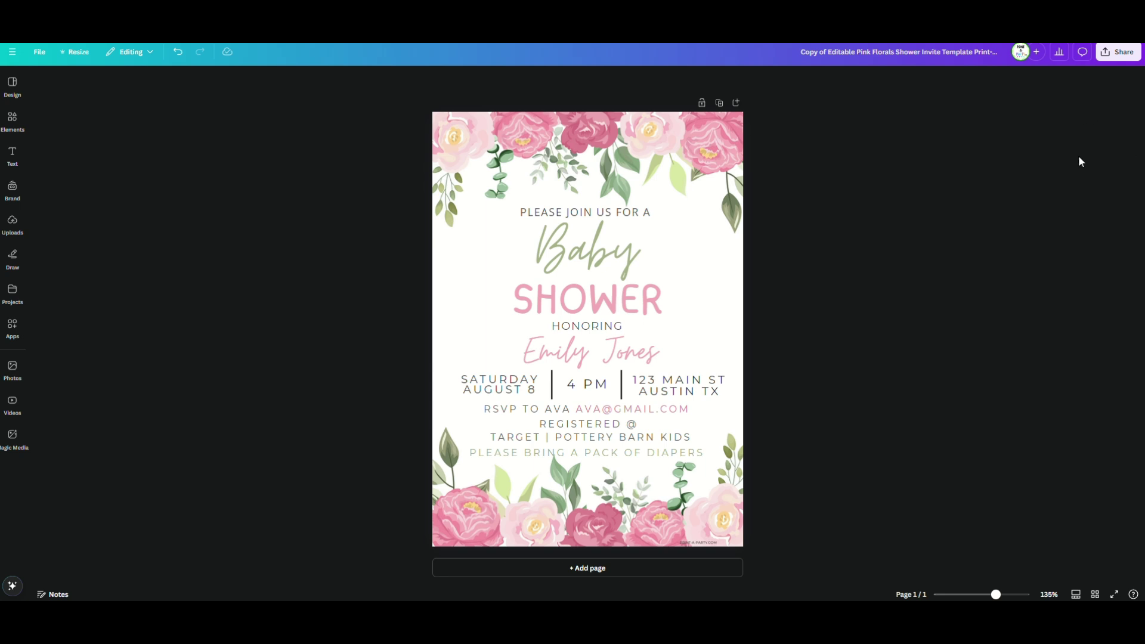
Download the invitation as a PDF Print file
{"action": "left_click", "coordinate": [1105, 53]}
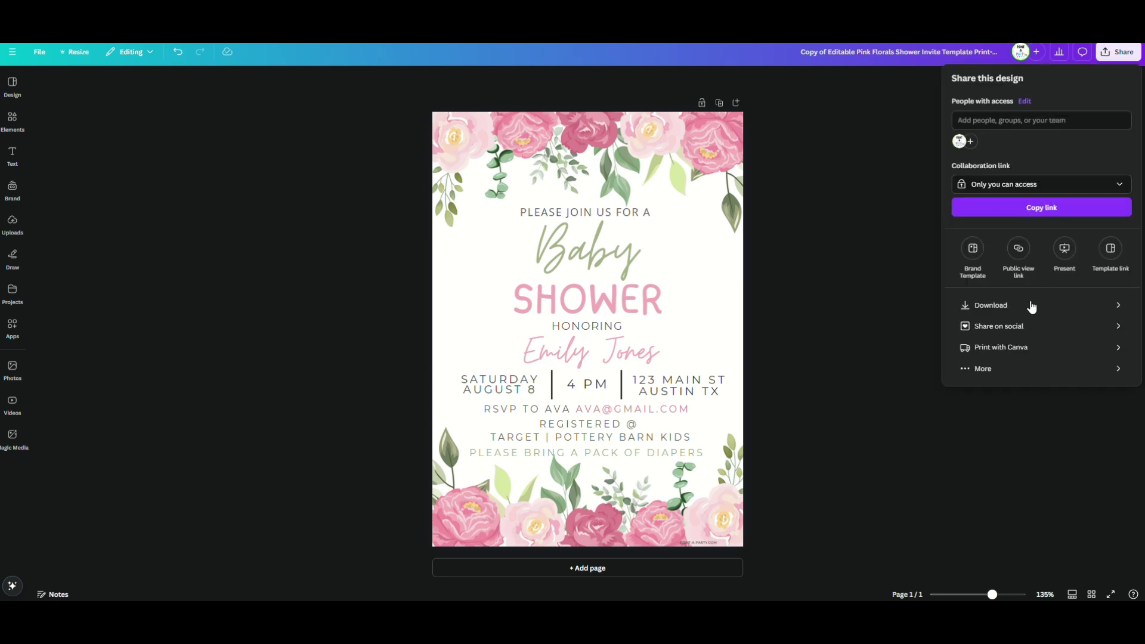
{"action": "left_click", "coordinate": [1027, 304]}
{"action": "left_click", "coordinate": [976, 122]}
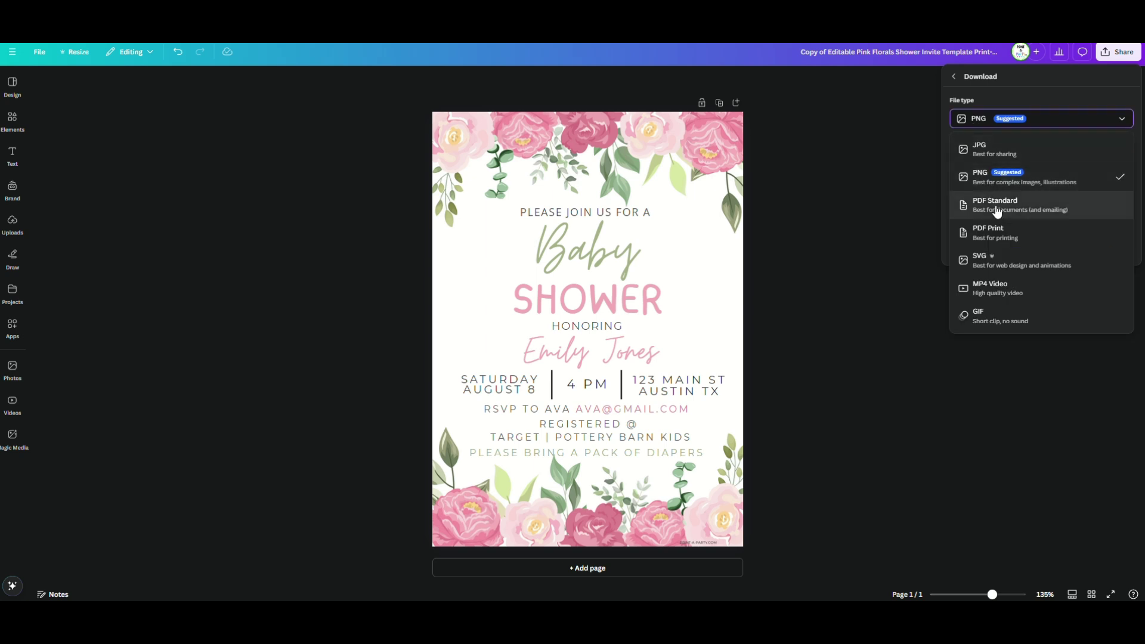
{"action": "left_click", "coordinate": [989, 232]}
{"action": "left_click", "coordinate": [988, 254]}
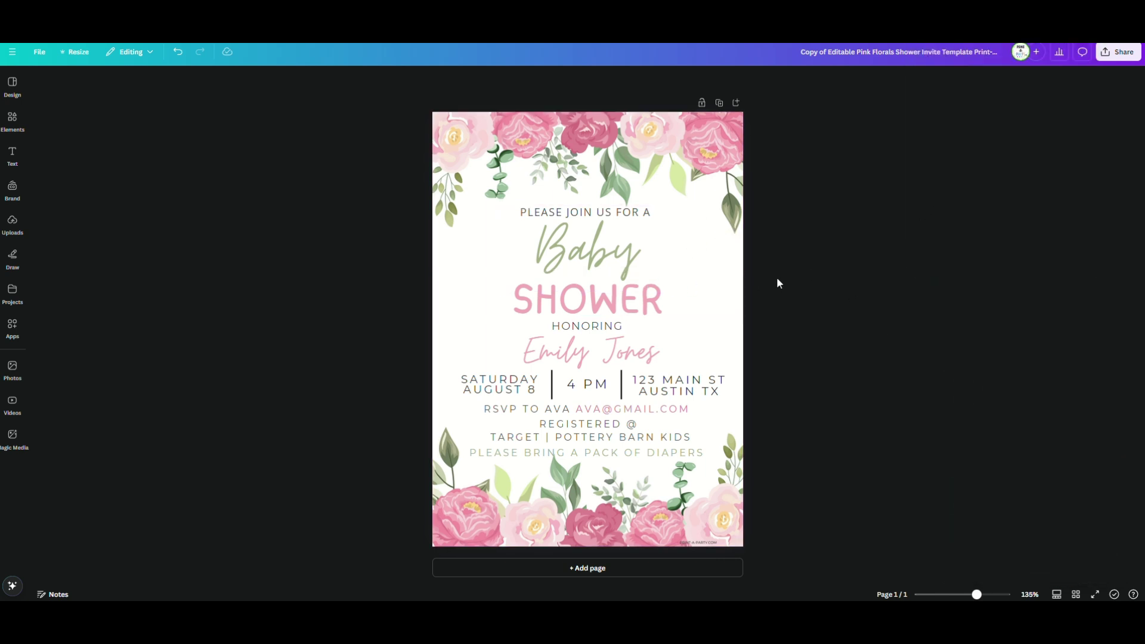
Download the invitation as a PNG enlarged to 1.75× size
{"action": "left_click", "coordinate": [1120, 55]}
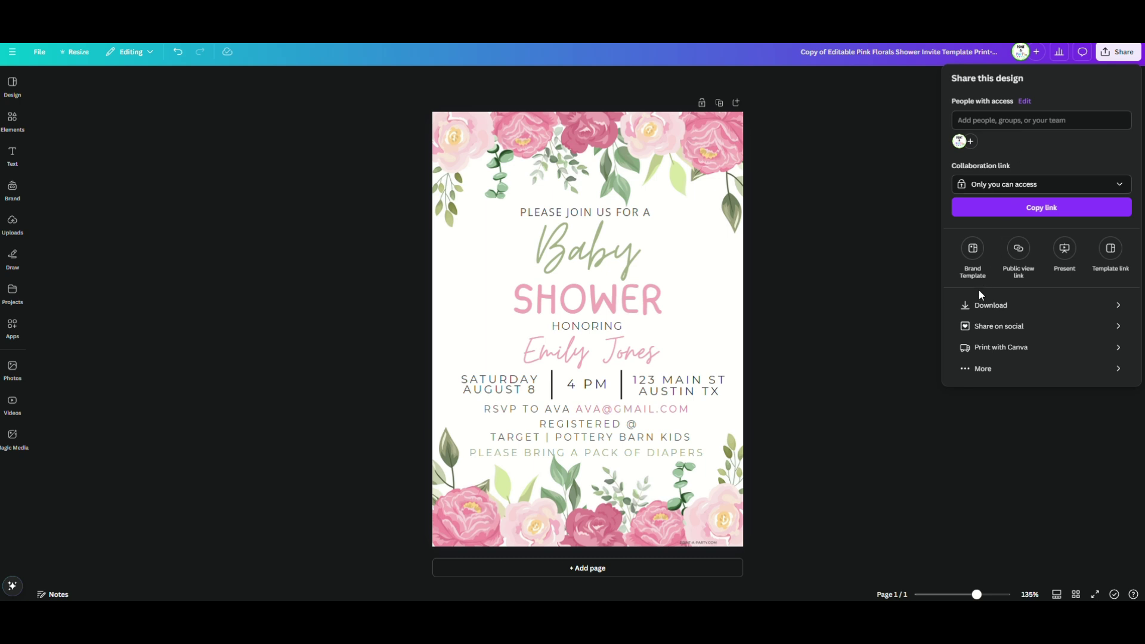
{"action": "left_click", "coordinate": [991, 305]}
{"action": "left_click", "coordinate": [994, 119]}
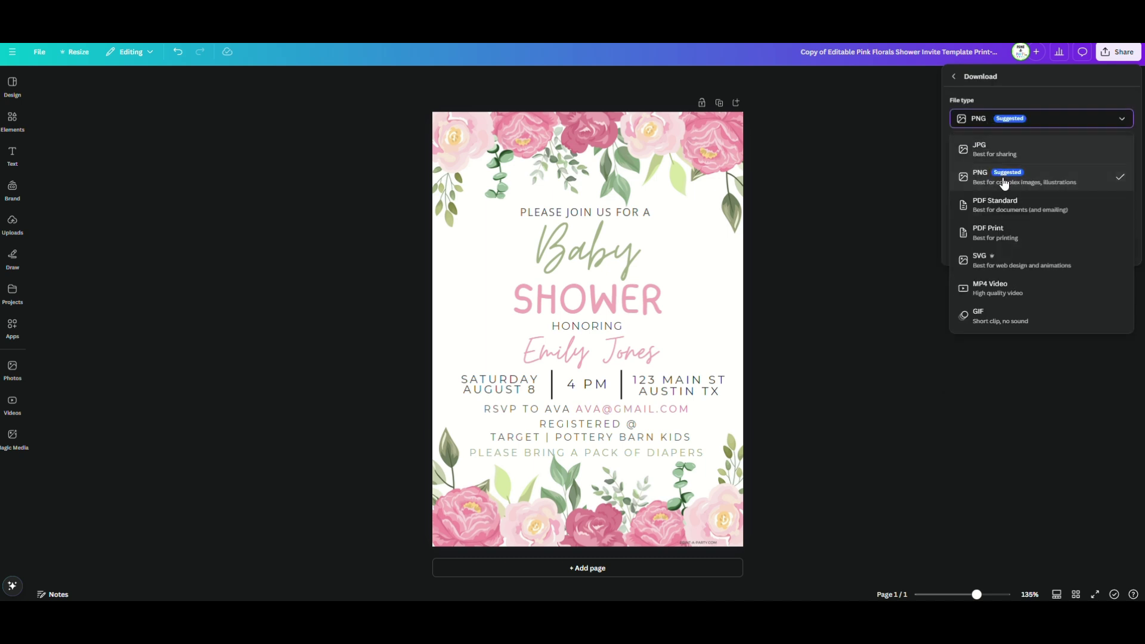
{"action": "left_click", "coordinate": [1002, 182]}
{"action": "left_click_drag", "start_coordinate": [983, 152], "coordinate": [1025, 154]}
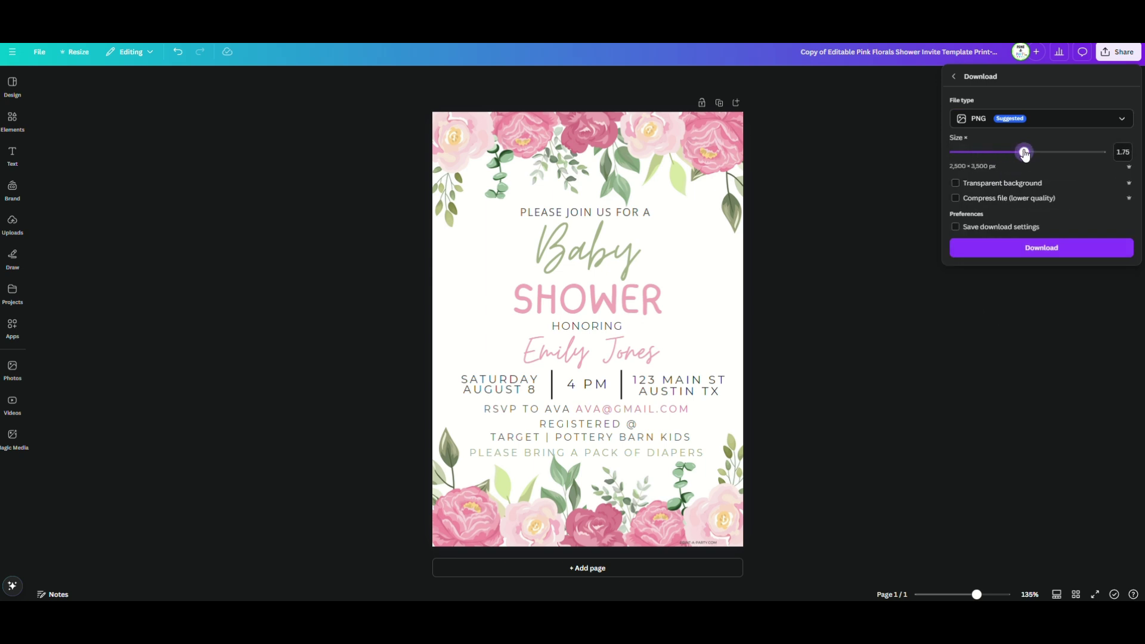
{"action": "left_click", "coordinate": [1022, 254]}
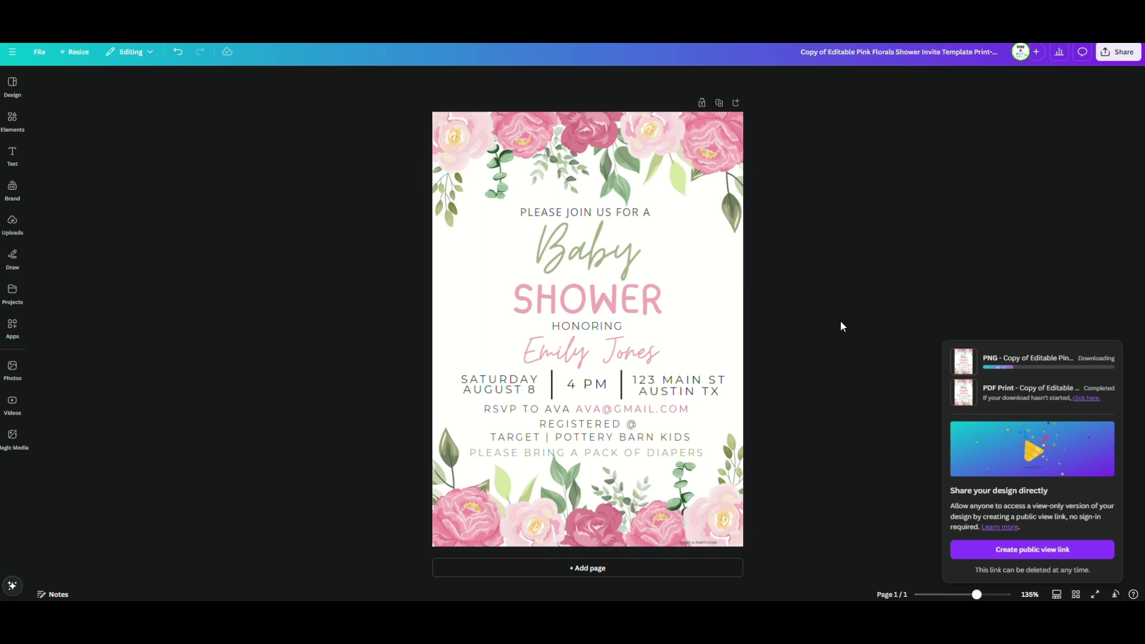
{"action": "left_click", "coordinate": [848, 256]}
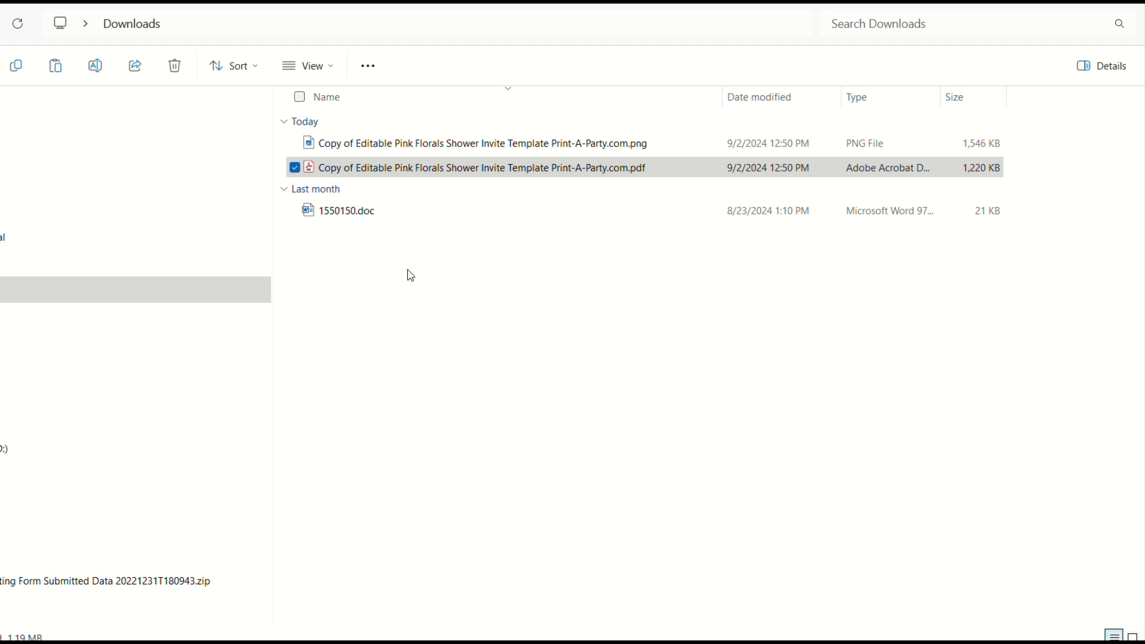
Select the downloaded invitation PDF in the Downloads folder
{"action": "left_click", "coordinate": [493, 177]}
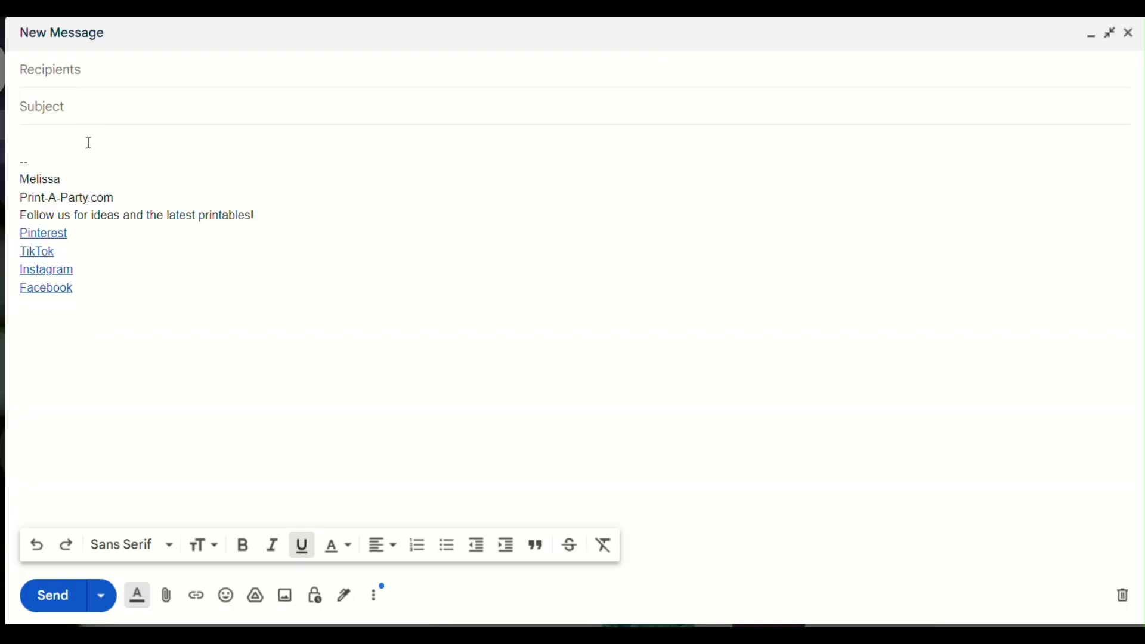
Enter a baby shower subject naming the honoree and paste the invitation image into the body
{"action": "left_click", "coordinate": [89, 139]}
{"action": "type", "text": "Emily"}
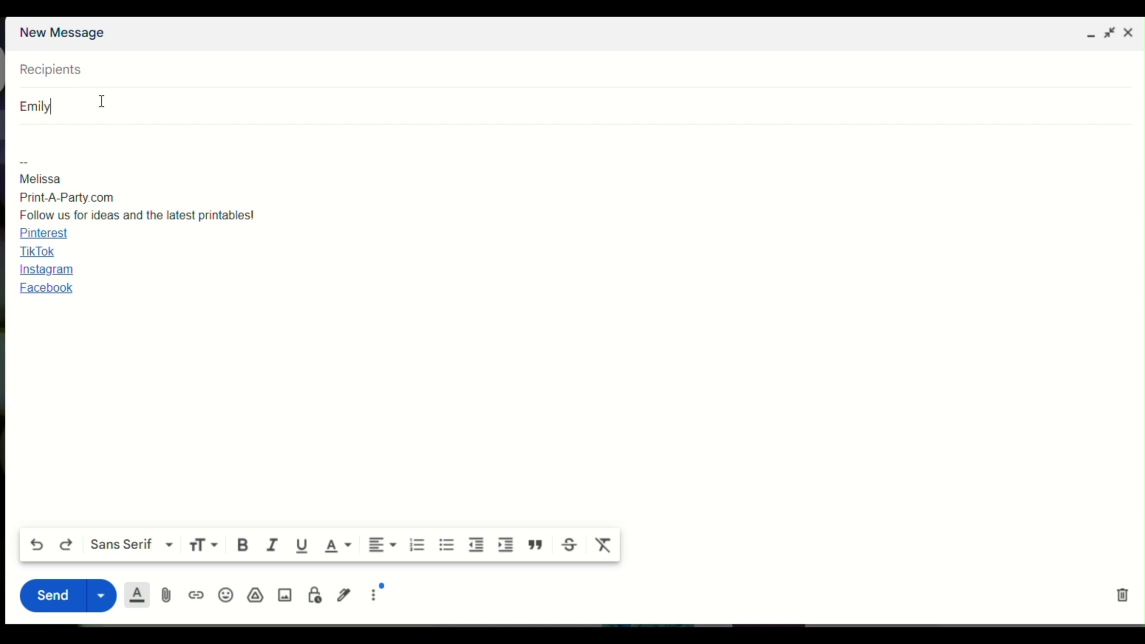
{"action": "type", "text": "'s Baby Shower"}
{"action": "left_click", "coordinate": [117, 138]}
{"action": "key", "text": "ctrl+v"}
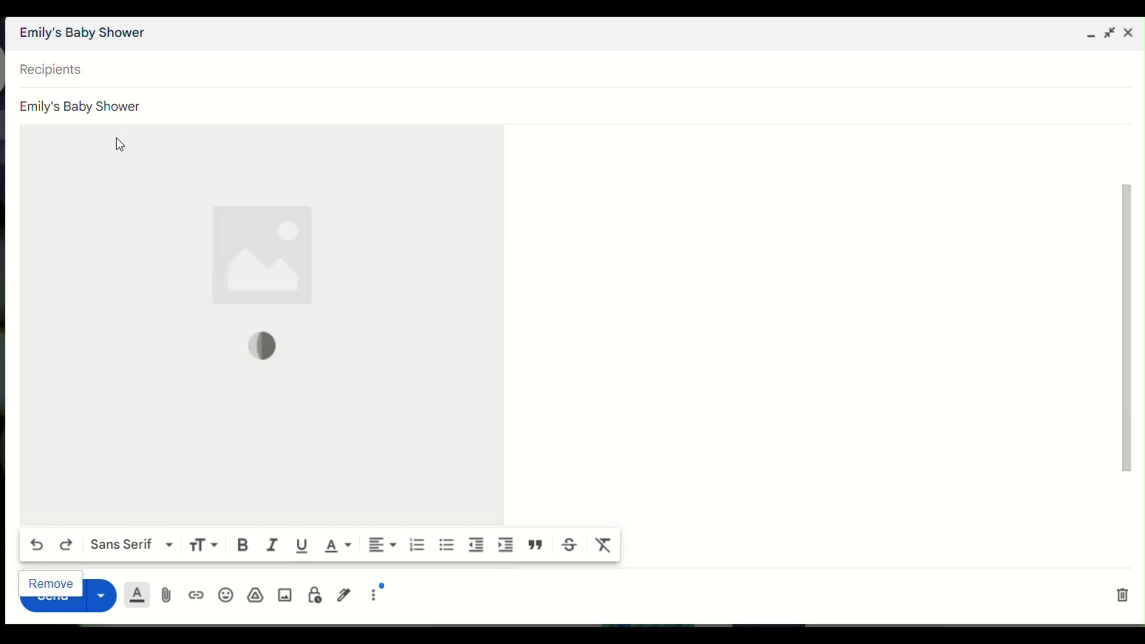
{"action": "scroll", "coordinate": [328, 255], "scroll_direction": "down", "scroll_amount": 5}
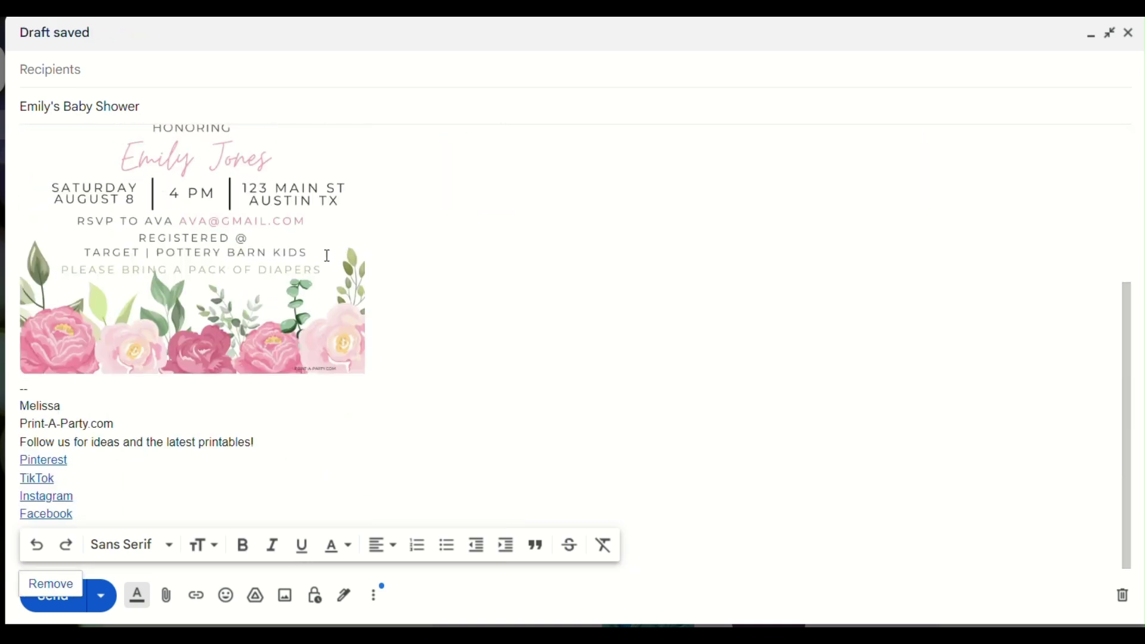
{"action": "scroll", "coordinate": [328, 255], "scroll_direction": "up", "scroll_amount": 4}
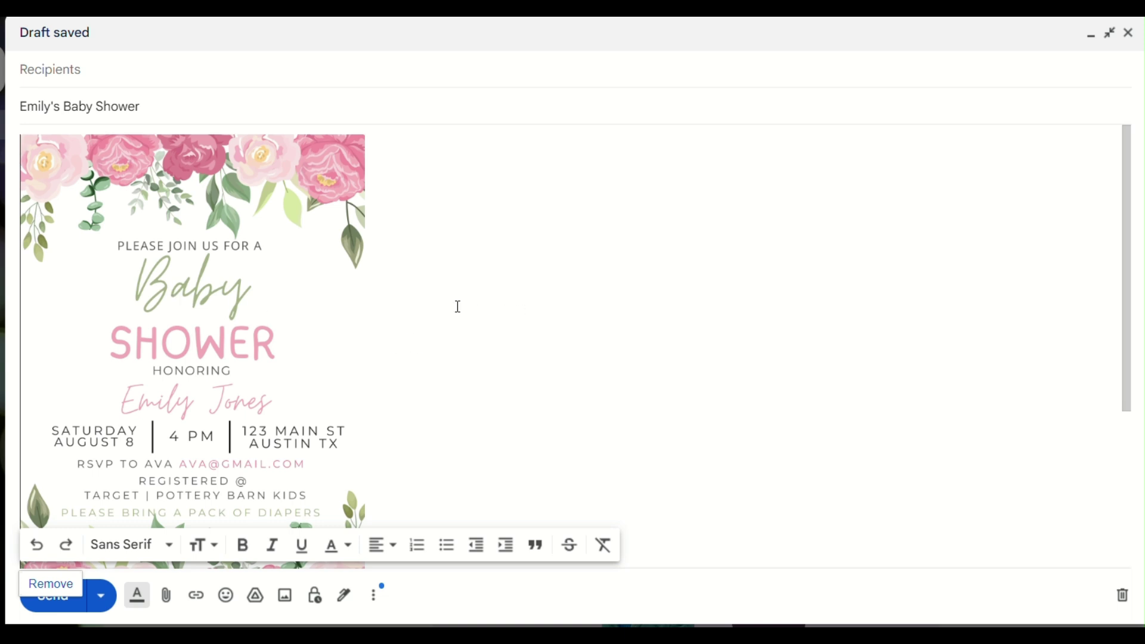
{"action": "scroll", "coordinate": [419, 328], "scroll_direction": "down", "scroll_amount": 4}
{"action": "scroll", "coordinate": [420, 328], "scroll_direction": "up", "scroll_amount": 4}
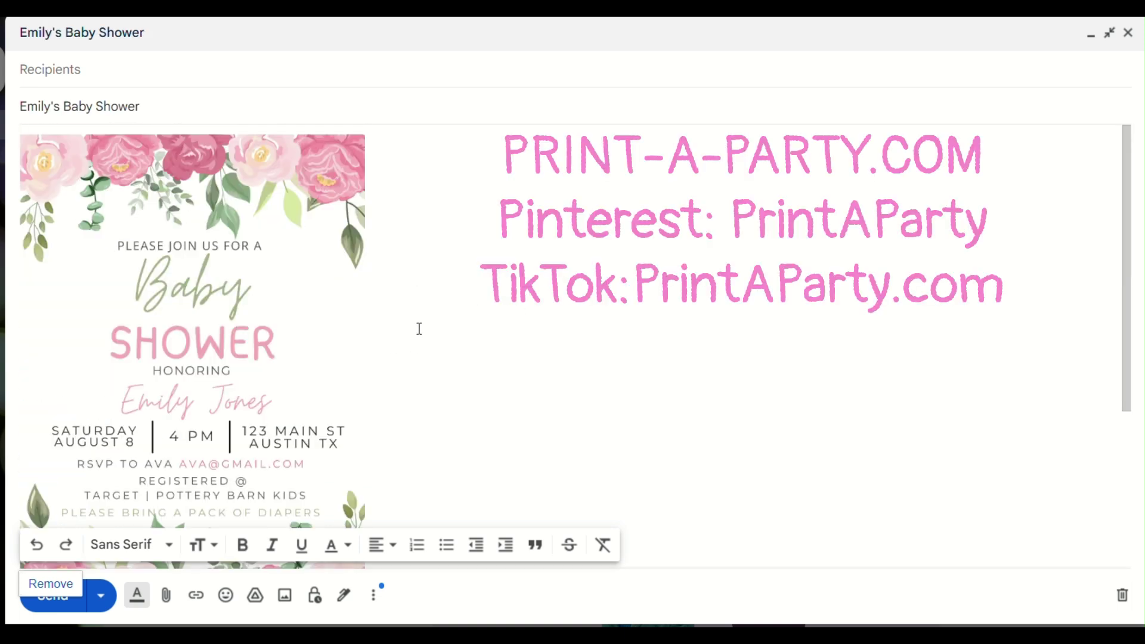